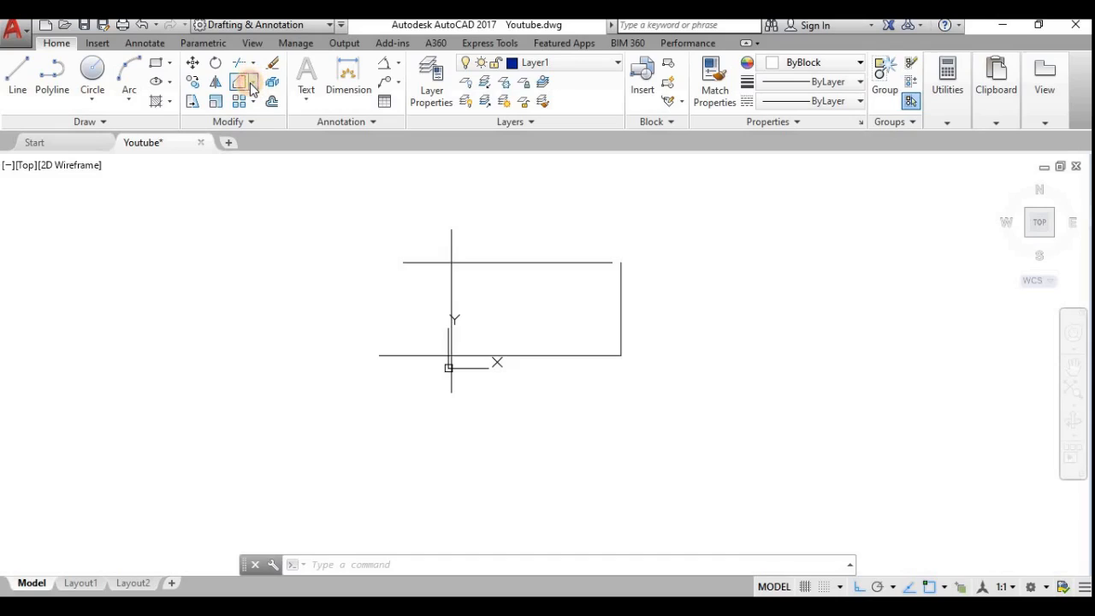
- Try to fillet the rectangle's upper-right corner between the top horizontal line and the right vertical line with radius 0
{"action": "left_click", "coordinate": [253, 83]}
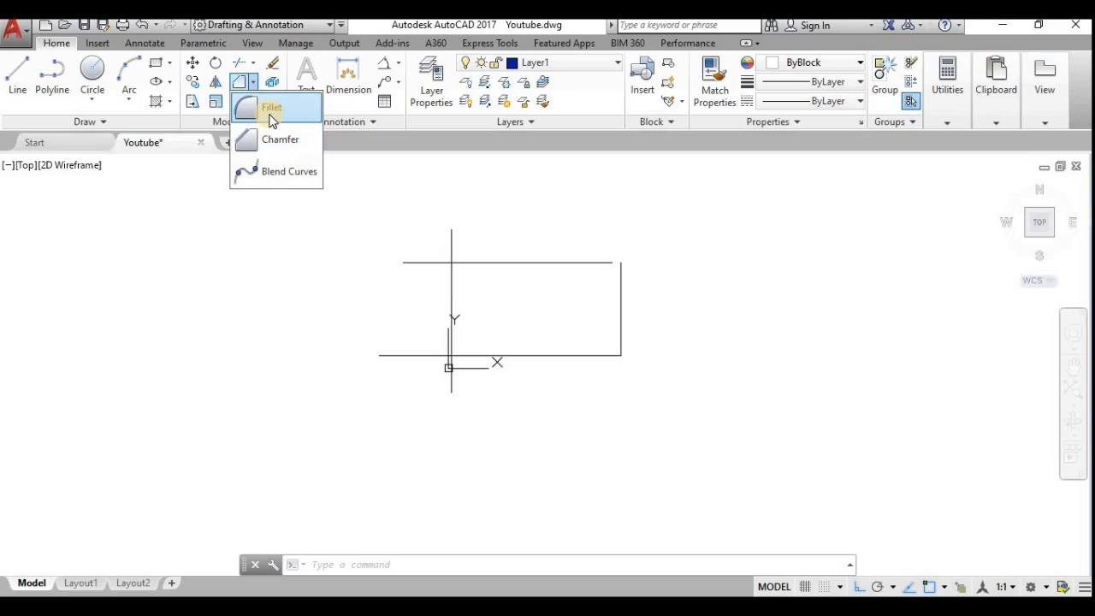
{"action": "left_click", "coordinate": [271, 112]}
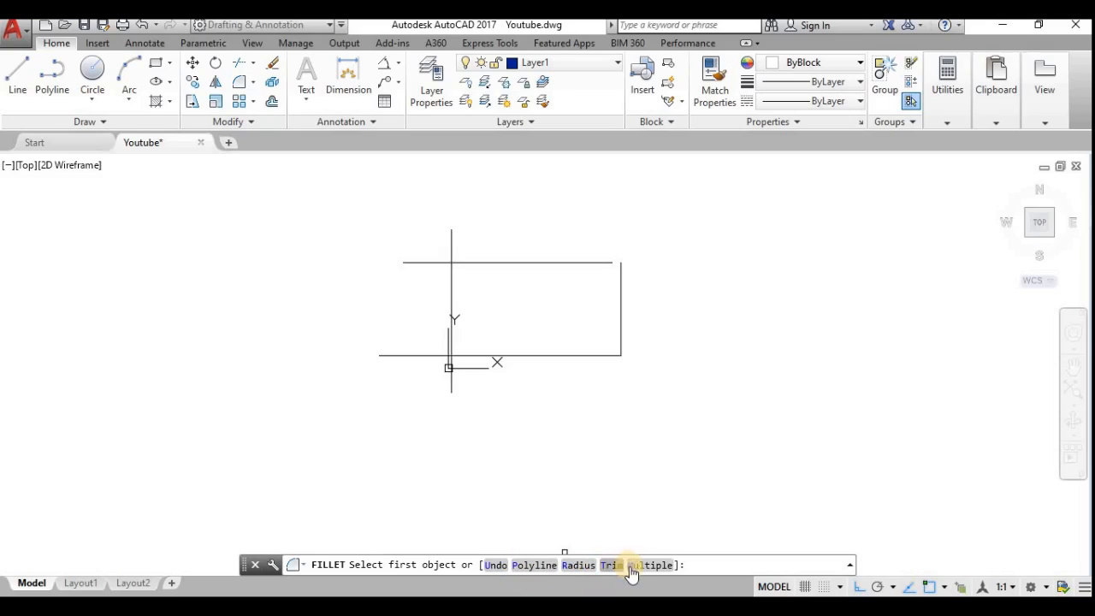
{"action": "left_click", "coordinate": [575, 566]}
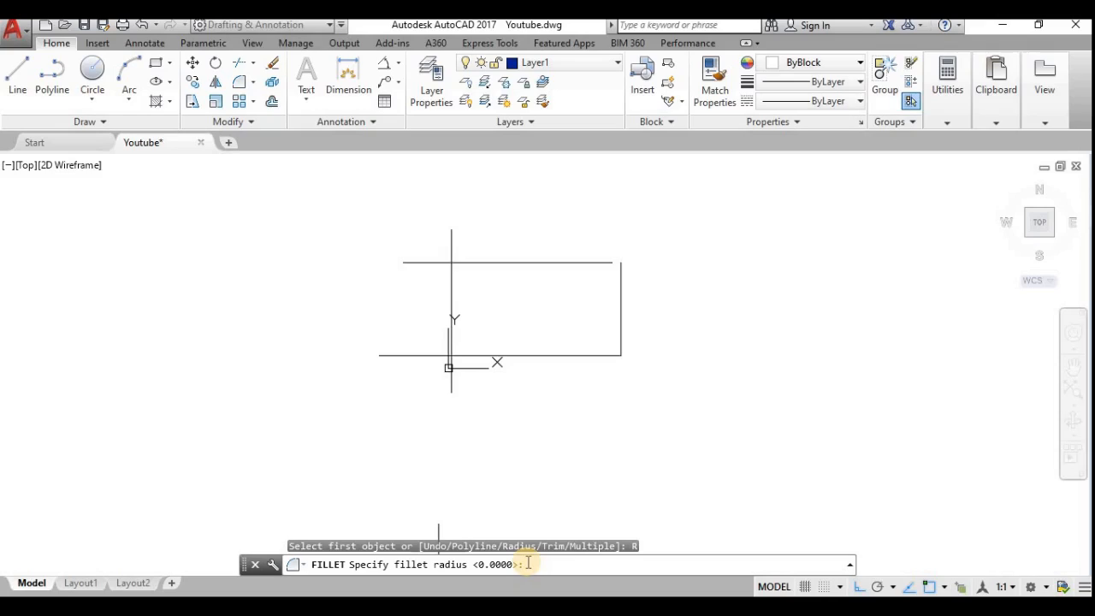
{"action": "key", "text": "Return"}
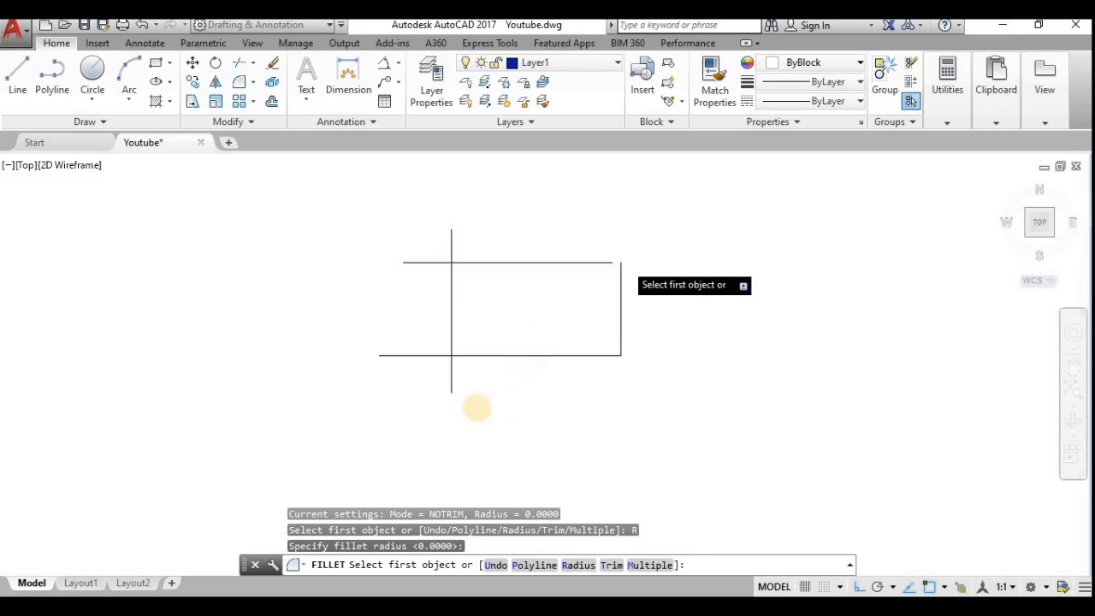
{"action": "scroll", "coordinate": [556, 308], "scroll_direction": "up", "scroll_amount": 4}
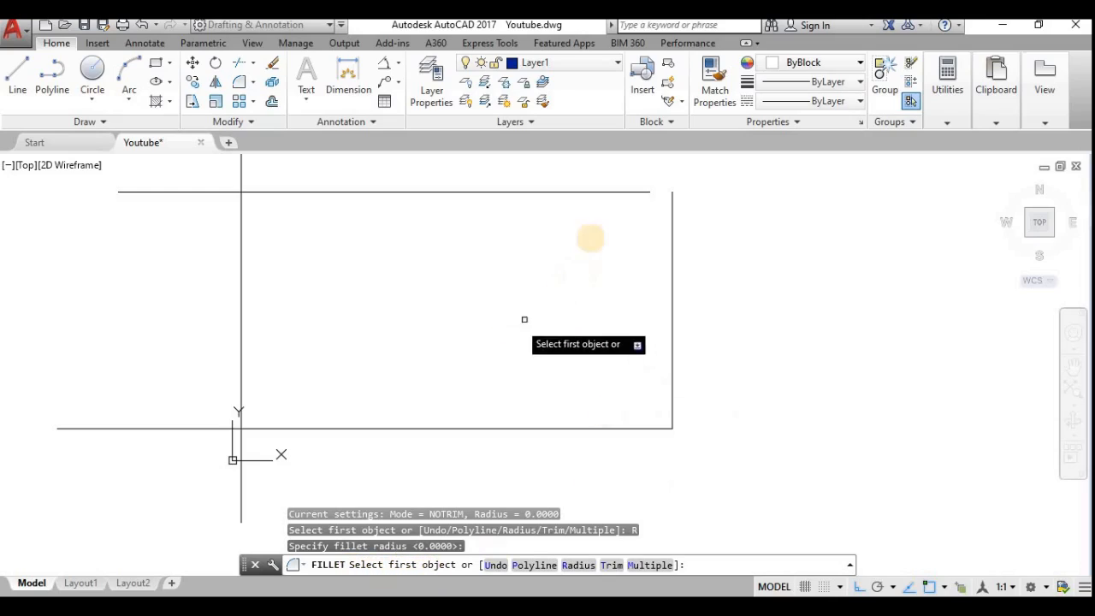
{"action": "left_click", "coordinate": [634, 190]}
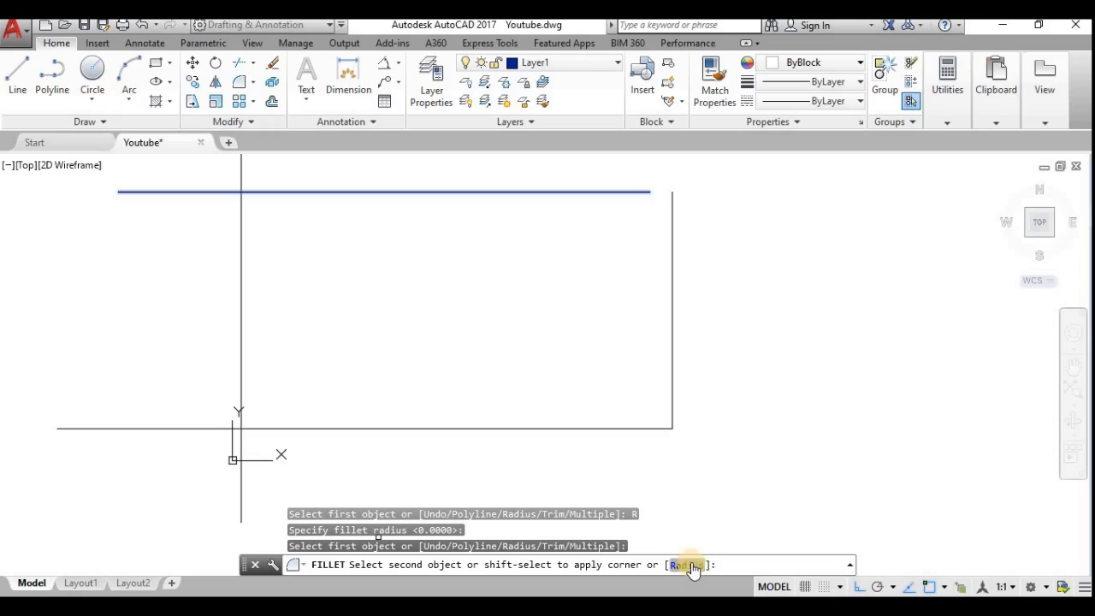
{"action": "left_click", "coordinate": [674, 200]}
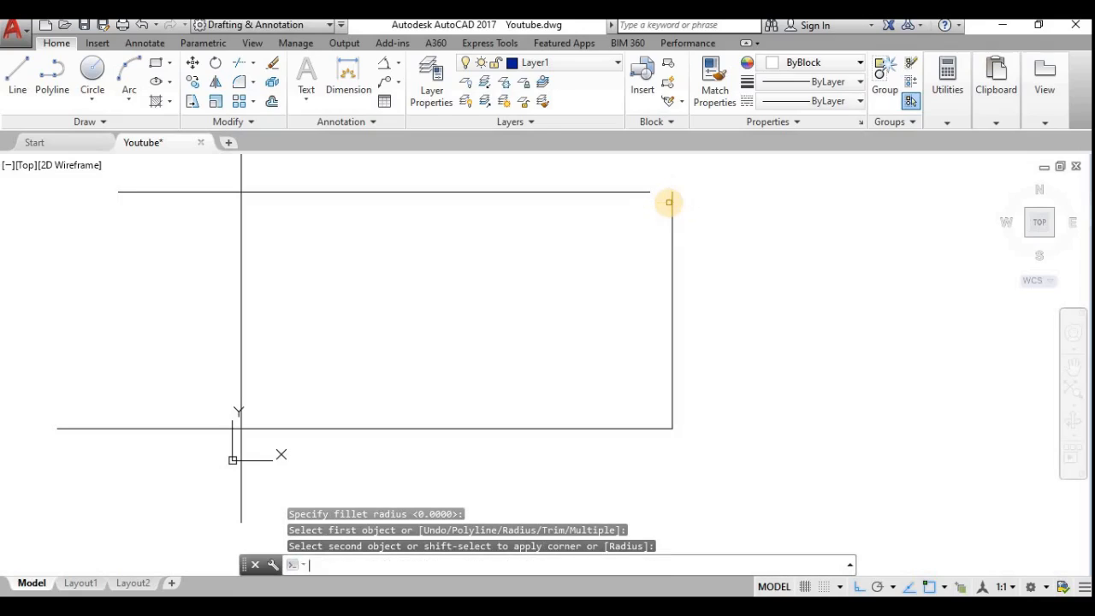
- Retry the upper-right corner fillet twice, first from the right vertical line and again from the top horizontal line
{"action": "key", "text": "Return"}
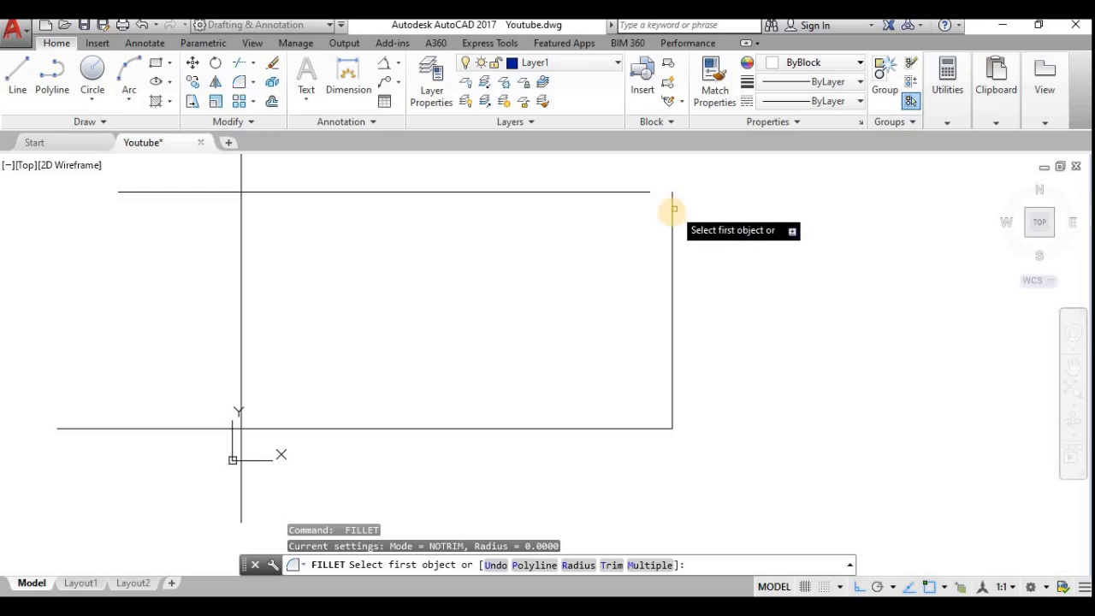
{"action": "left_click", "coordinate": [671, 210]}
{"action": "left_click", "coordinate": [607, 193]}
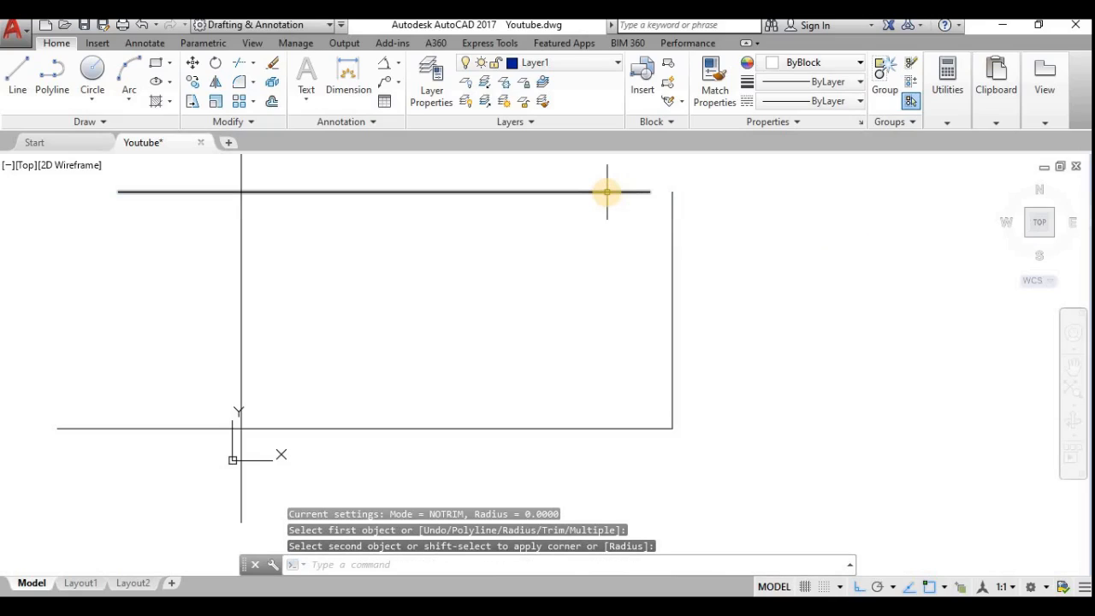
{"action": "key", "text": "Return"}
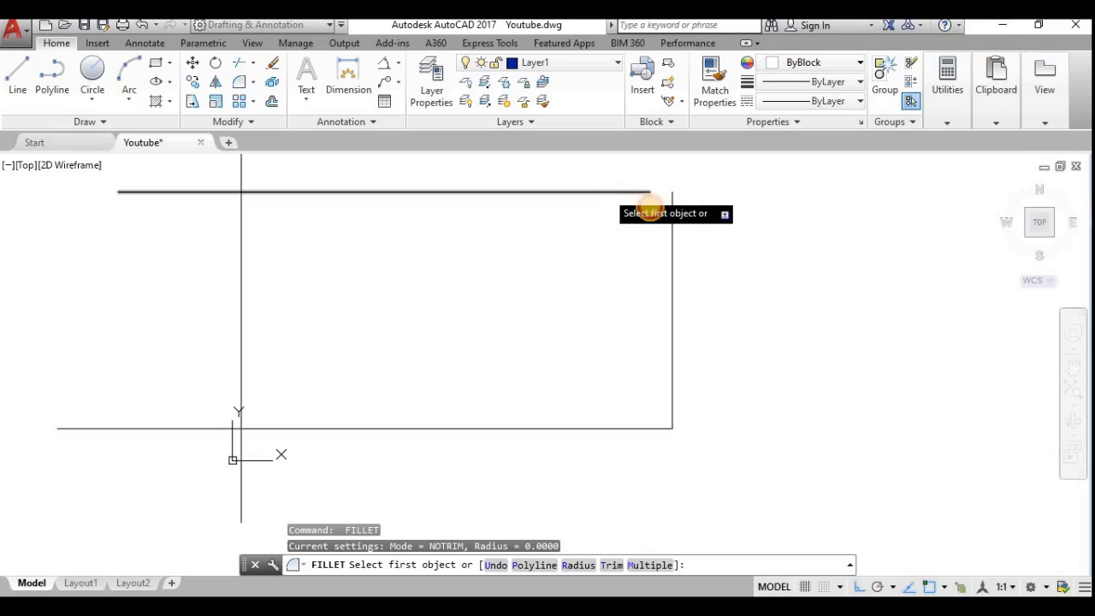
{"action": "left_click", "coordinate": [642, 191]}
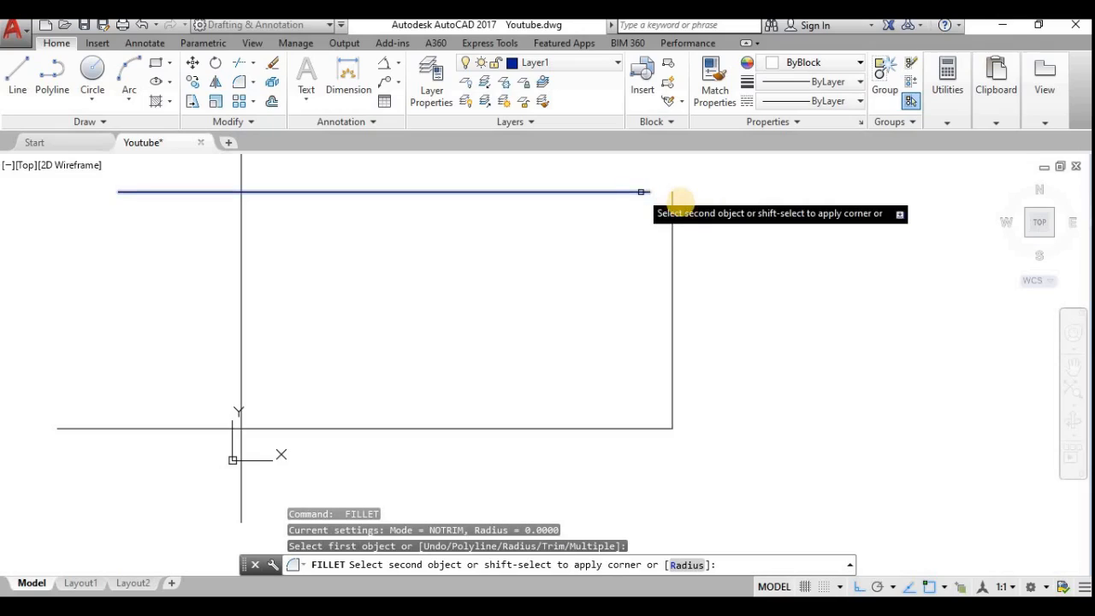
{"action": "left_click", "coordinate": [672, 204]}
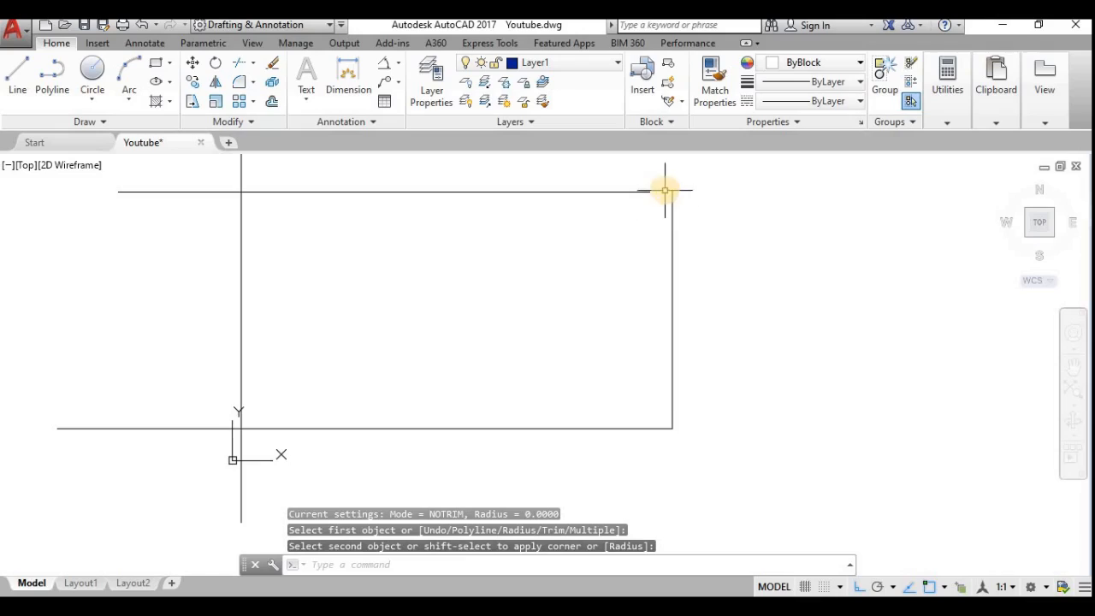
- Switch Fillet to Trim mode and join the right vertical line and the top horizontal line into a sharp corner
{"action": "scroll", "coordinate": [659, 188], "scroll_direction": "up", "scroll_amount": 2}
{"action": "left_click", "coordinate": [553, 565]}
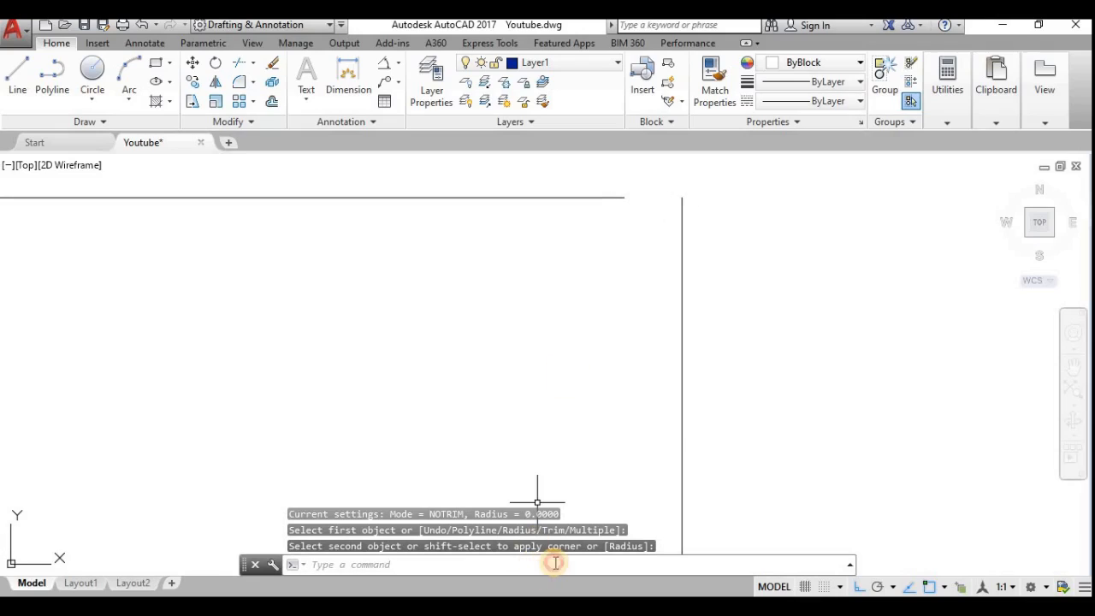
{"action": "key", "text": "Return"}
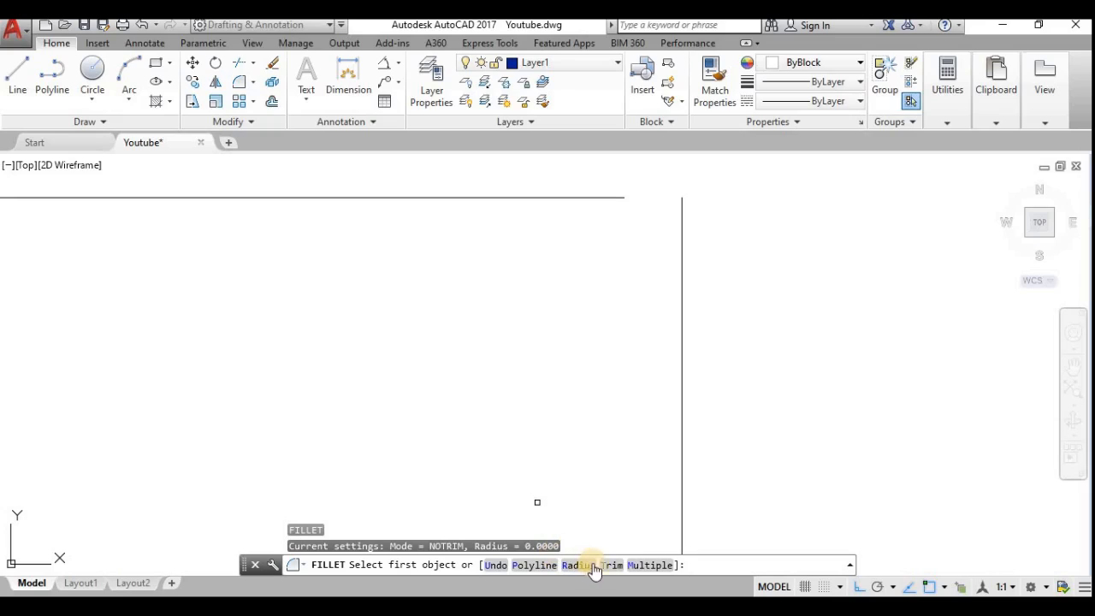
{"action": "type", "text": "T"}
{"action": "key", "text": "Return"}
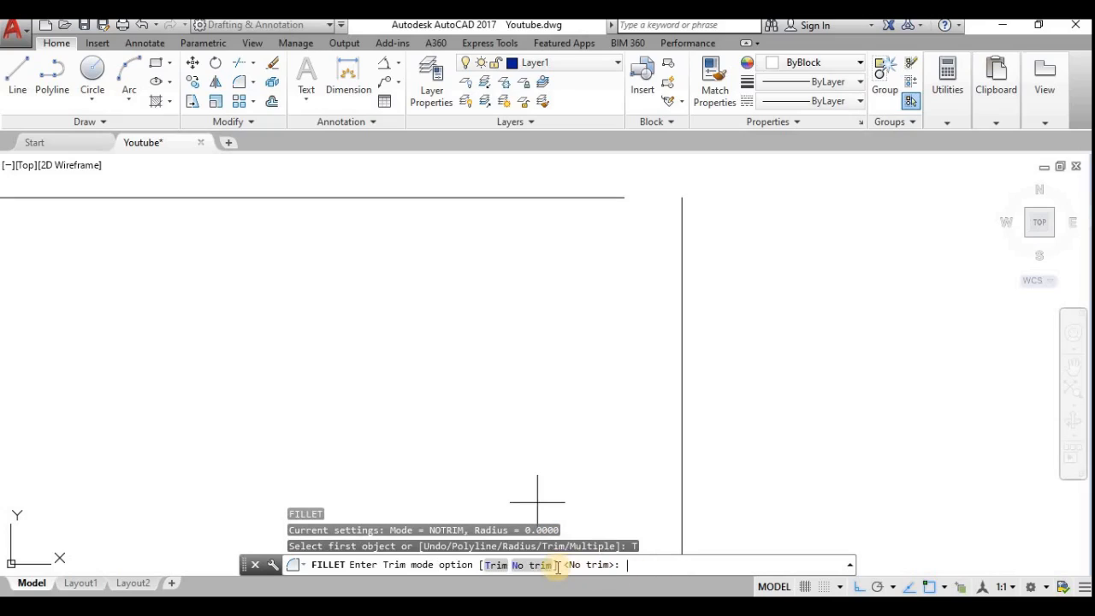
{"action": "left_click", "coordinate": [496, 565]}
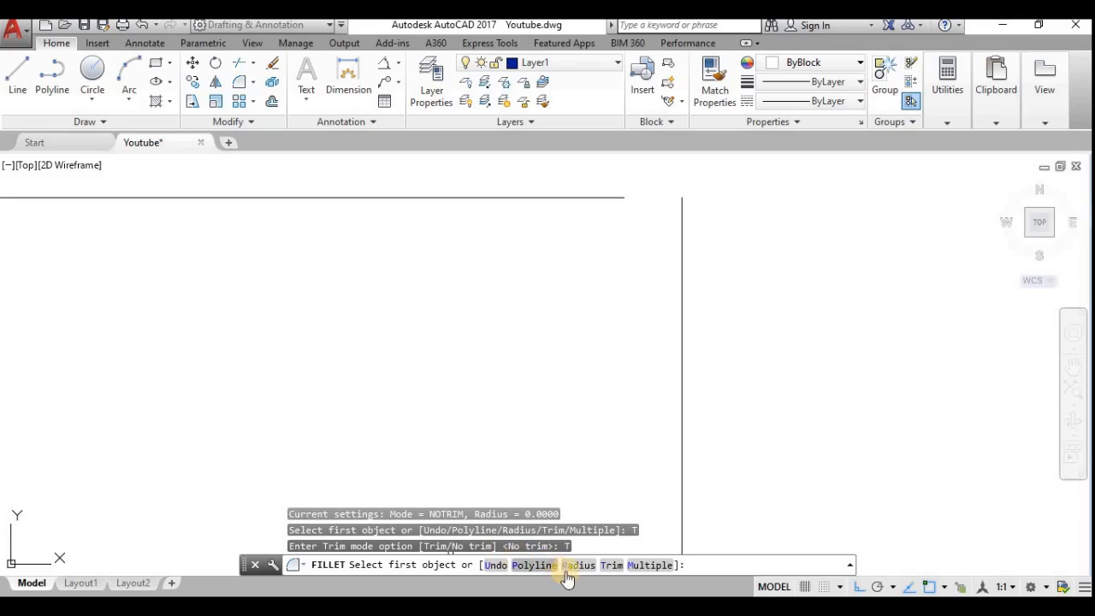
{"action": "left_click", "coordinate": [680, 226]}
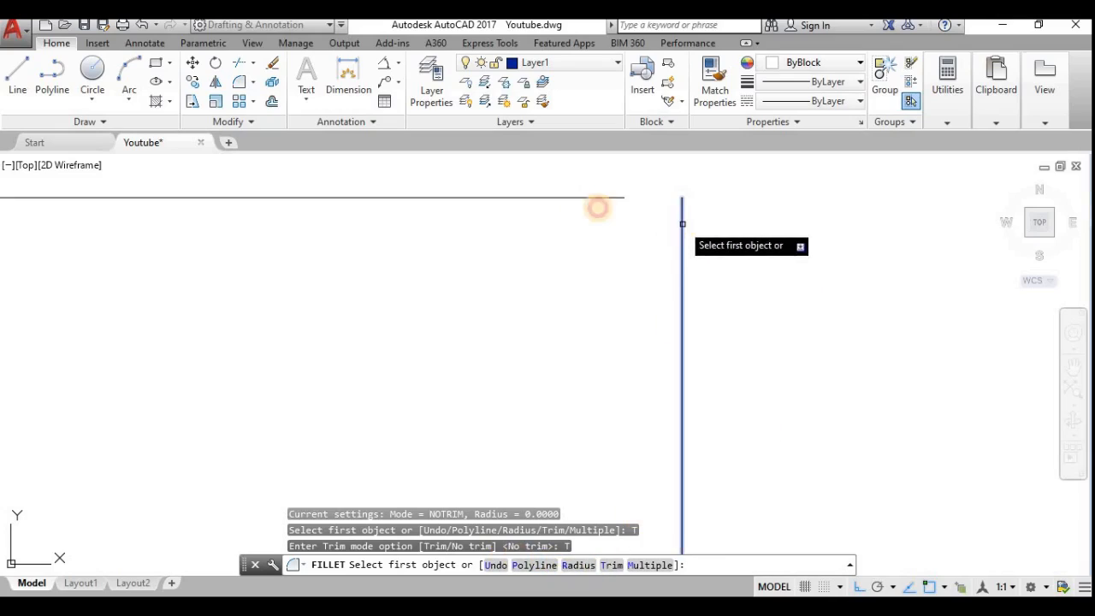
{"action": "left_click", "coordinate": [576, 200]}
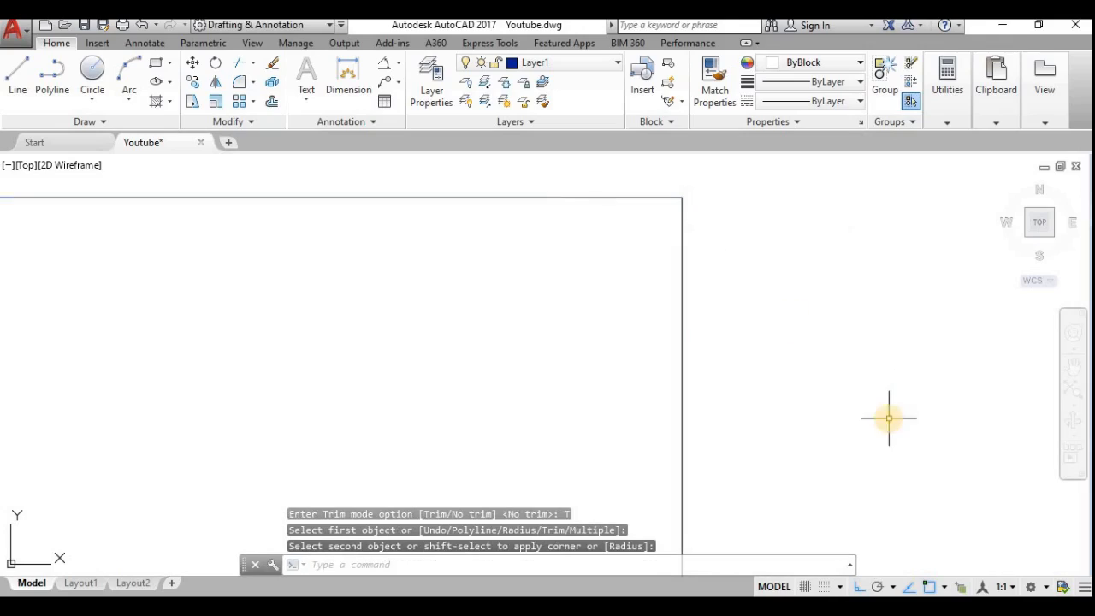
- Fillet the left vertical line with the top horizontal line, picking both on their overhanging parts beyond the intersection
{"action": "scroll", "coordinate": [759, 348], "scroll_direction": "down", "scroll_amount": 2}
{"action": "middle_click_drag", "start_coordinate": [759, 347], "coordinate": [719, 300]}
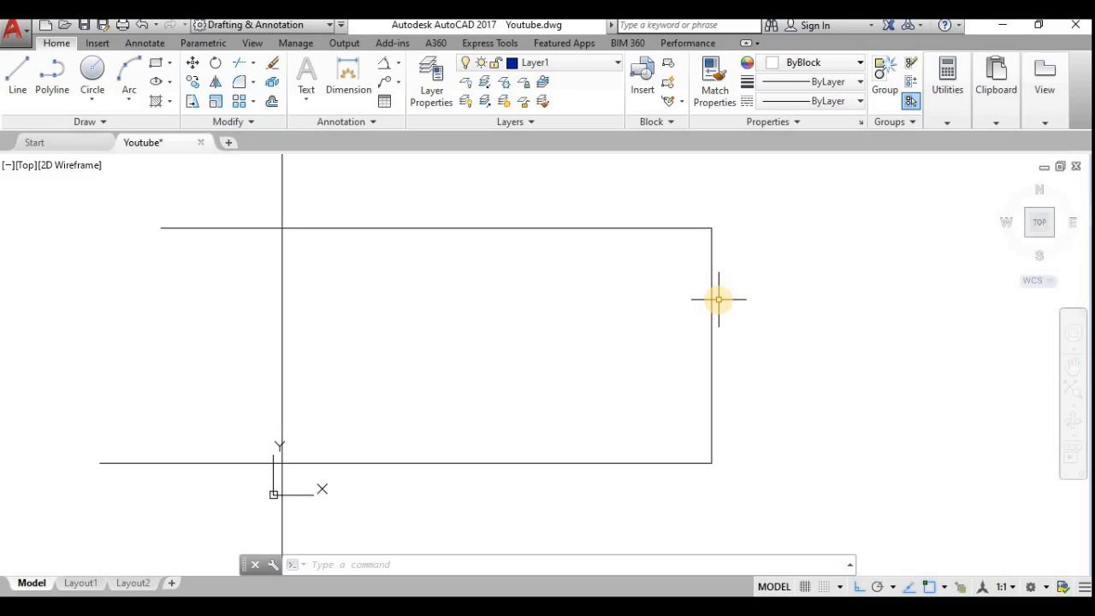
{"action": "scroll", "coordinate": [470, 313], "scroll_direction": "down", "scroll_amount": 2}
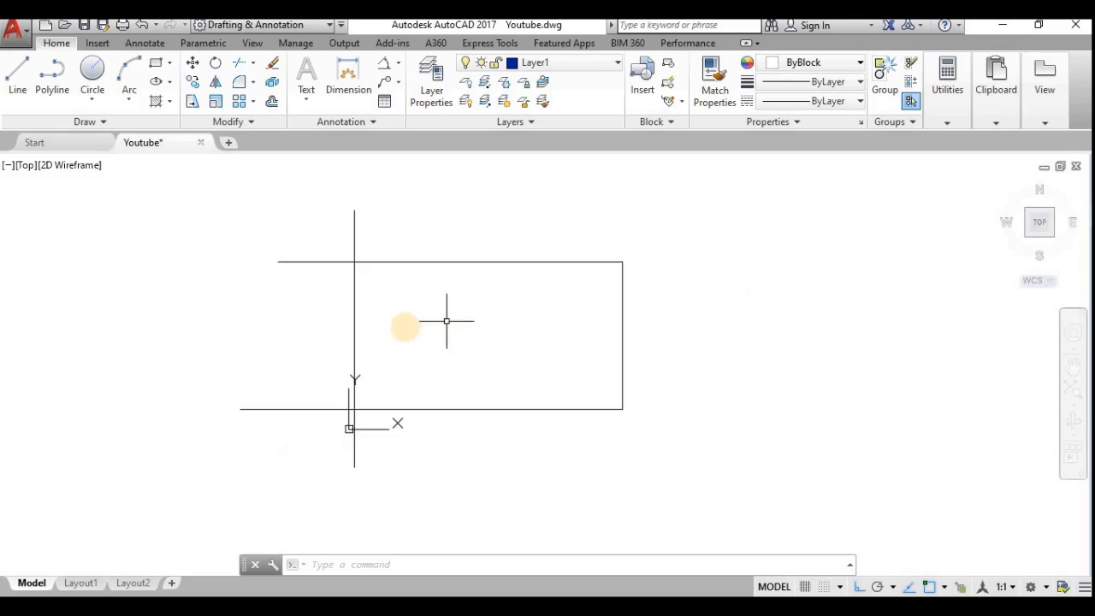
{"action": "middle_click_drag", "start_coordinate": [403, 323], "coordinate": [599, 330]}
{"action": "scroll", "coordinate": [590, 260], "scroll_direction": "up", "scroll_amount": 4}
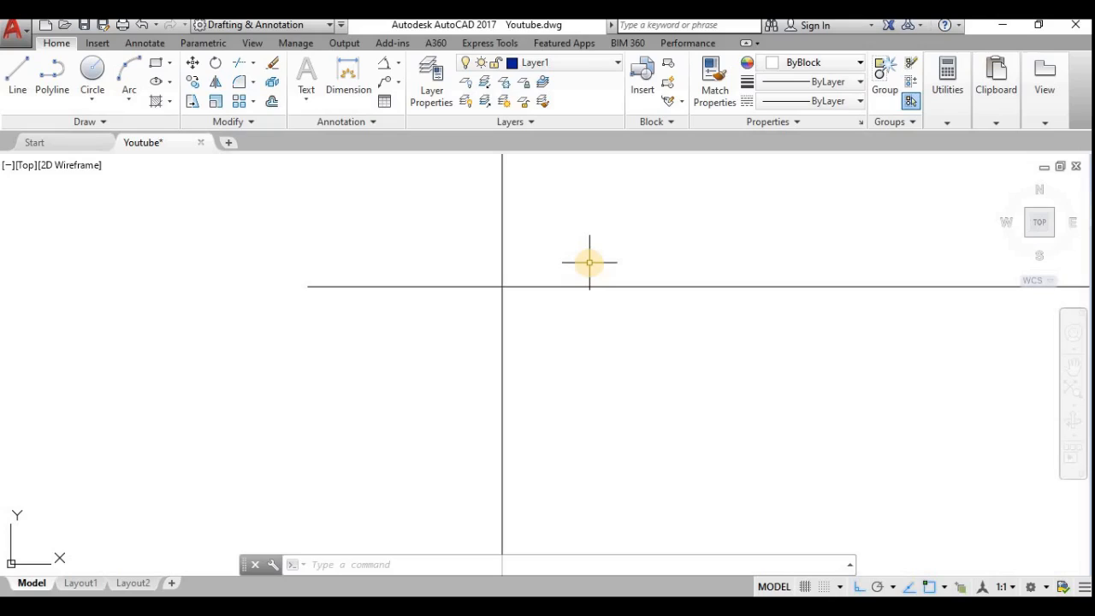
{"action": "type", "text": "f"}
{"action": "key", "text": "Return"}
{"action": "scroll", "coordinate": [590, 264], "scroll_direction": "down", "scroll_amount": 3}
{"action": "middle_click_drag", "start_coordinate": [593, 313], "coordinate": [508, 313]}
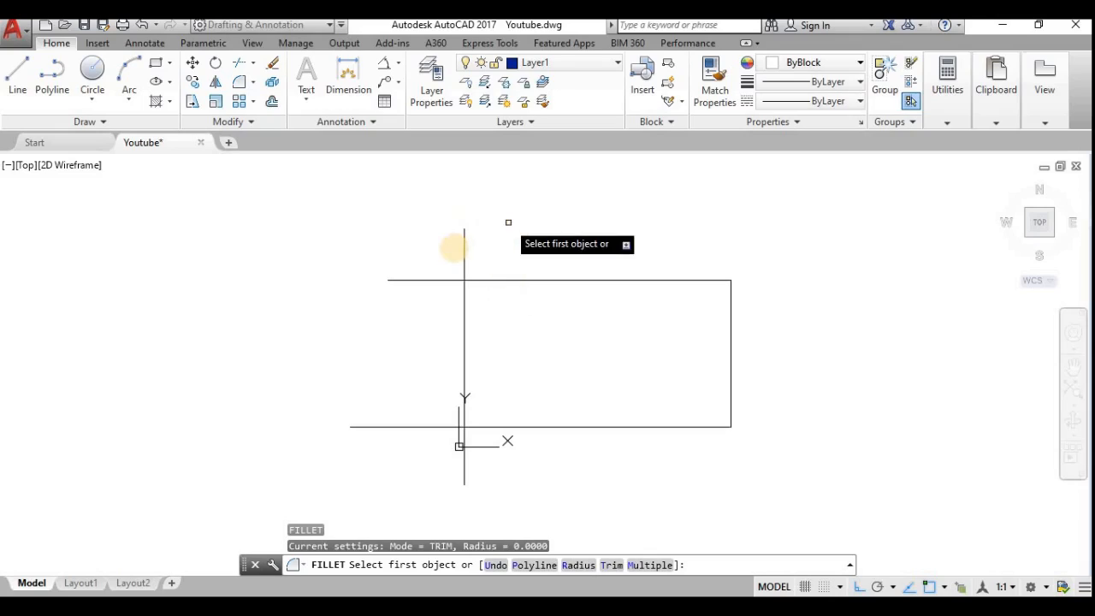
{"action": "left_click", "coordinate": [463, 240]}
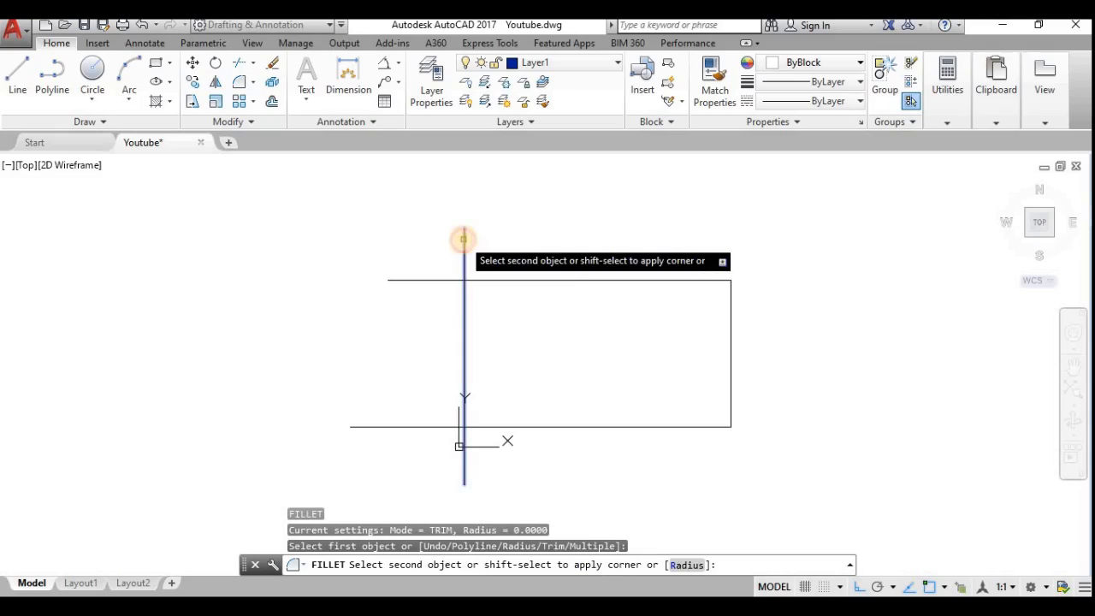
{"action": "left_click", "coordinate": [429, 279]}
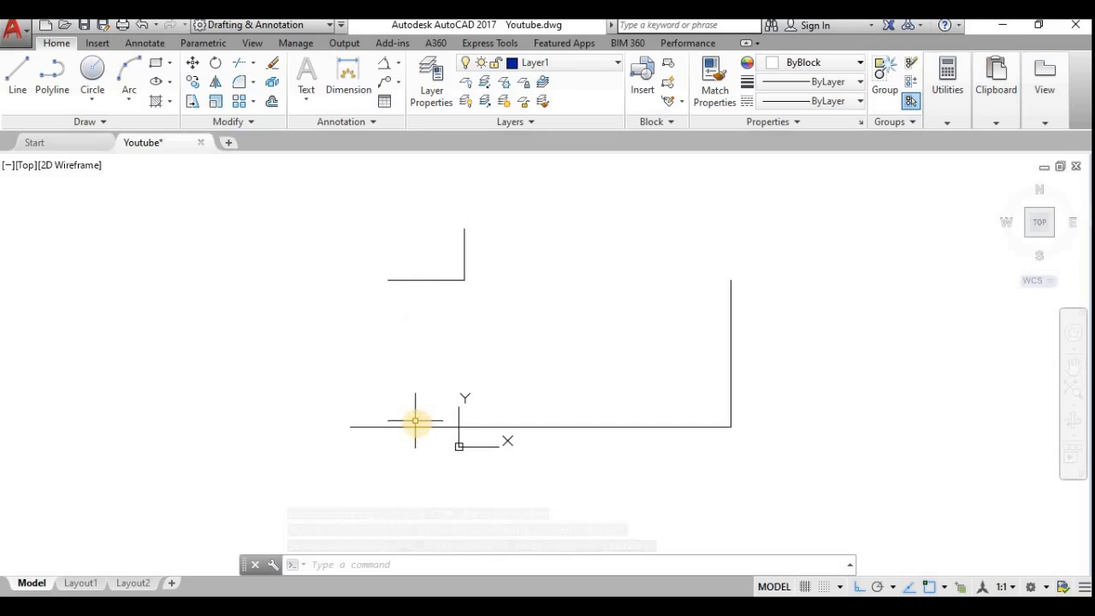
- Undo the last fillet at the upper-left intersection
{"action": "type", "text": "u"}
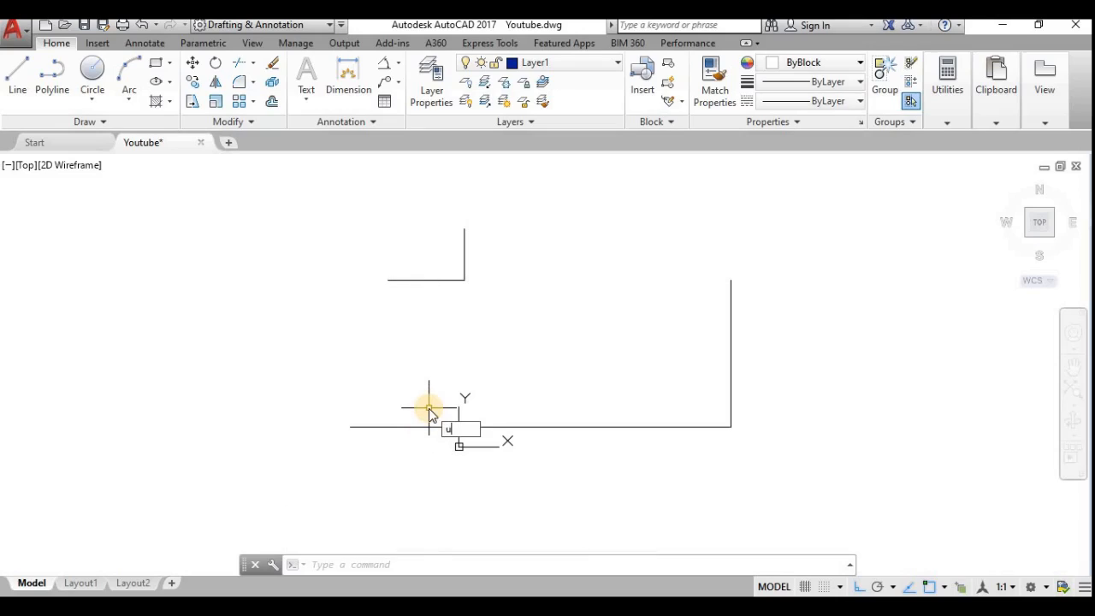
{"action": "key", "text": "Return"}
{"action": "scroll", "coordinate": [440, 406], "scroll_direction": "down", "scroll_amount": 6}
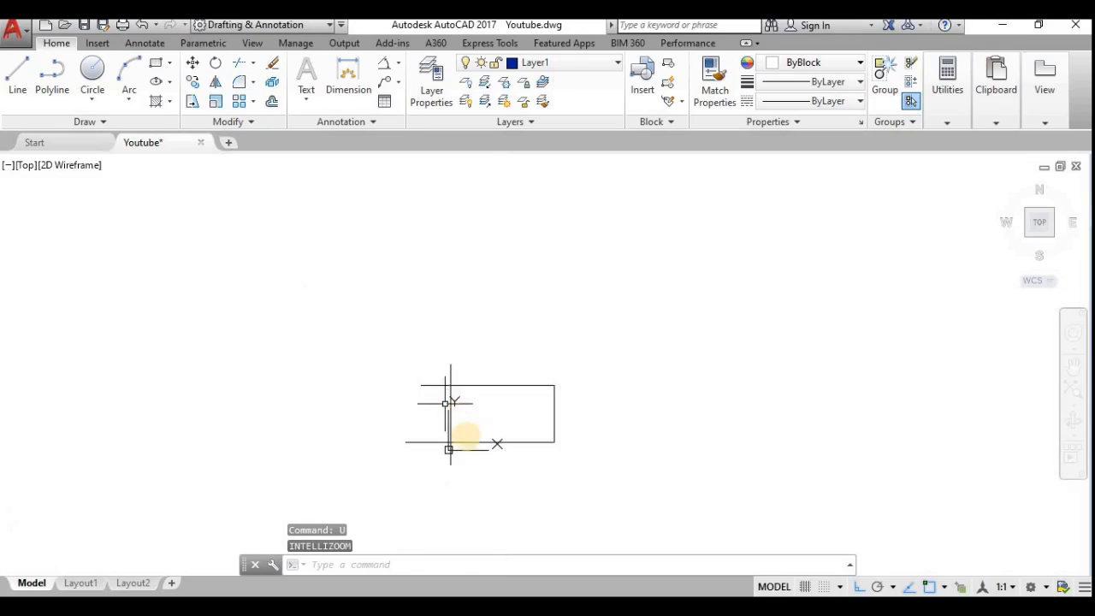
{"action": "scroll", "coordinate": [472, 427], "scroll_direction": "up", "scroll_amount": 4}
- Fillet the upper-left corner at zero radius, picking the left vertical and top horizontal lines on the sides inside the rectangle
{"action": "type", "text": "fillet"}
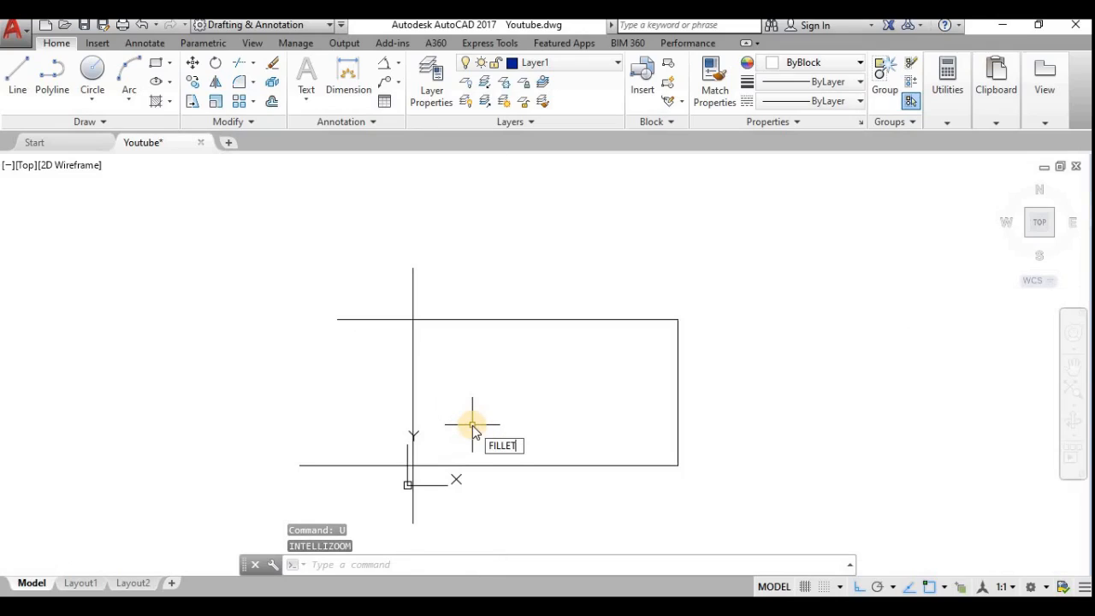
{"action": "key", "text": "Return"}
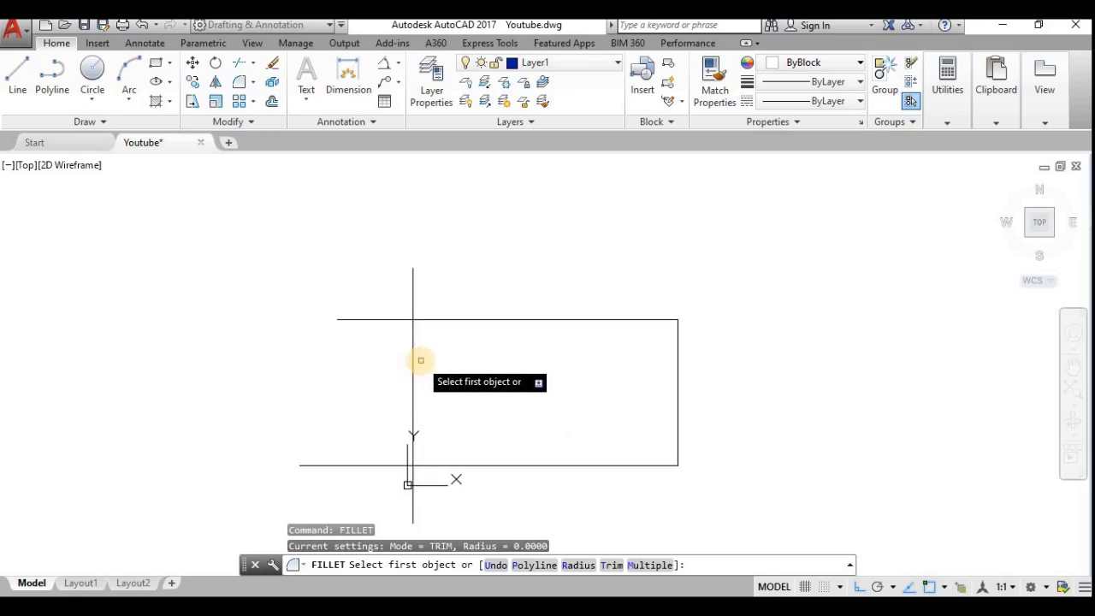
{"action": "left_click", "coordinate": [412, 375]}
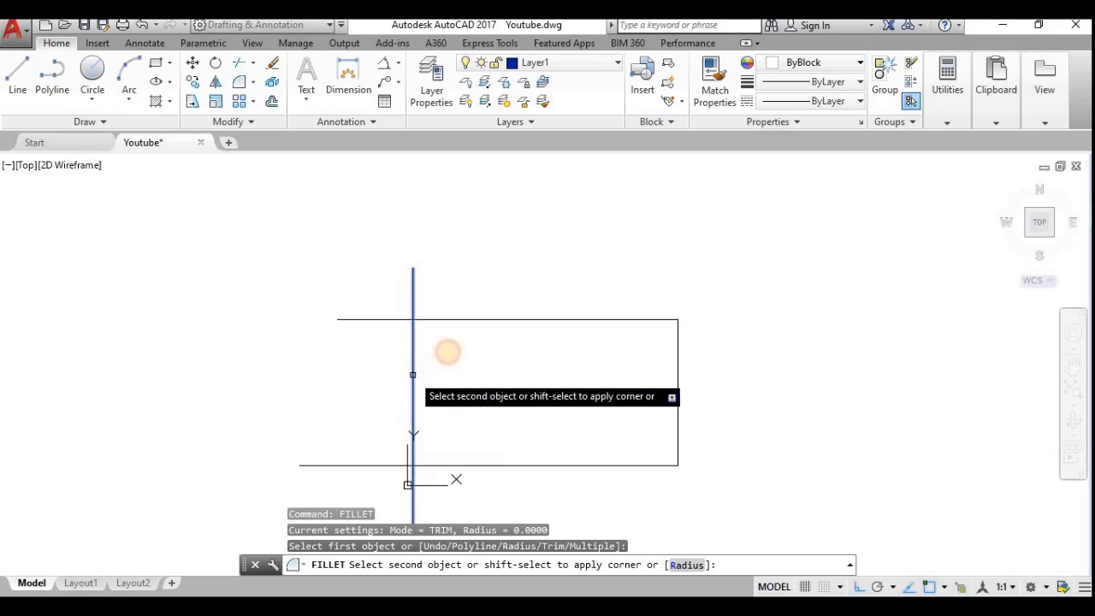
{"action": "left_click", "coordinate": [480, 320]}
{"action": "scroll", "coordinate": [387, 319], "scroll_direction": "up", "scroll_amount": 2}
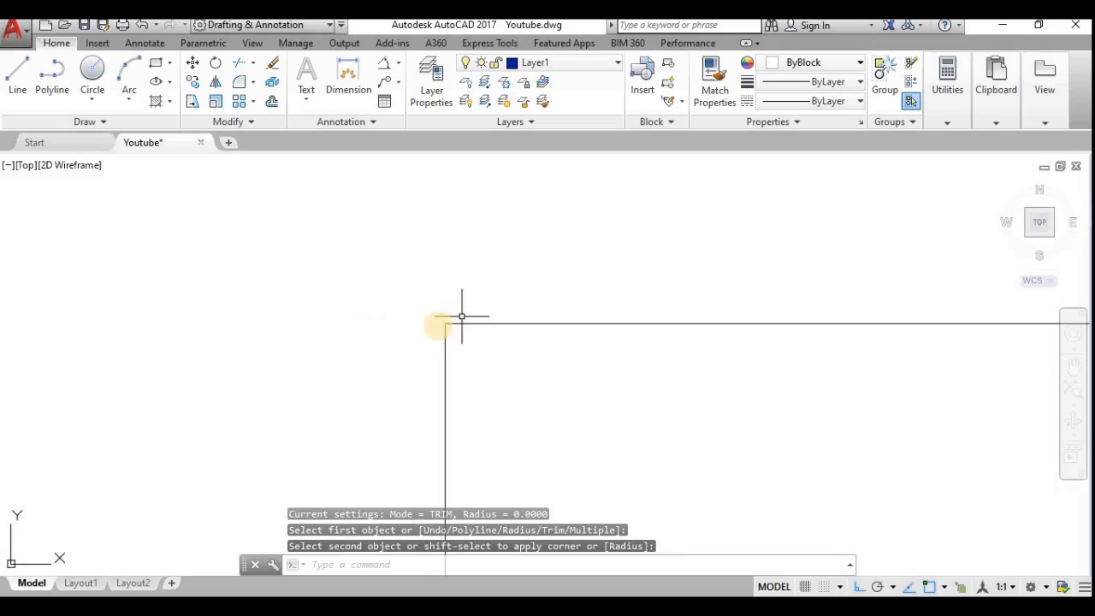
{"action": "scroll", "coordinate": [427, 330], "scroll_direction": "down", "scroll_amount": 2}
{"action": "scroll", "coordinate": [439, 325], "scroll_direction": "up", "scroll_amount": 2}
{"action": "scroll", "coordinate": [440, 326], "scroll_direction": "up", "scroll_amount": 7}
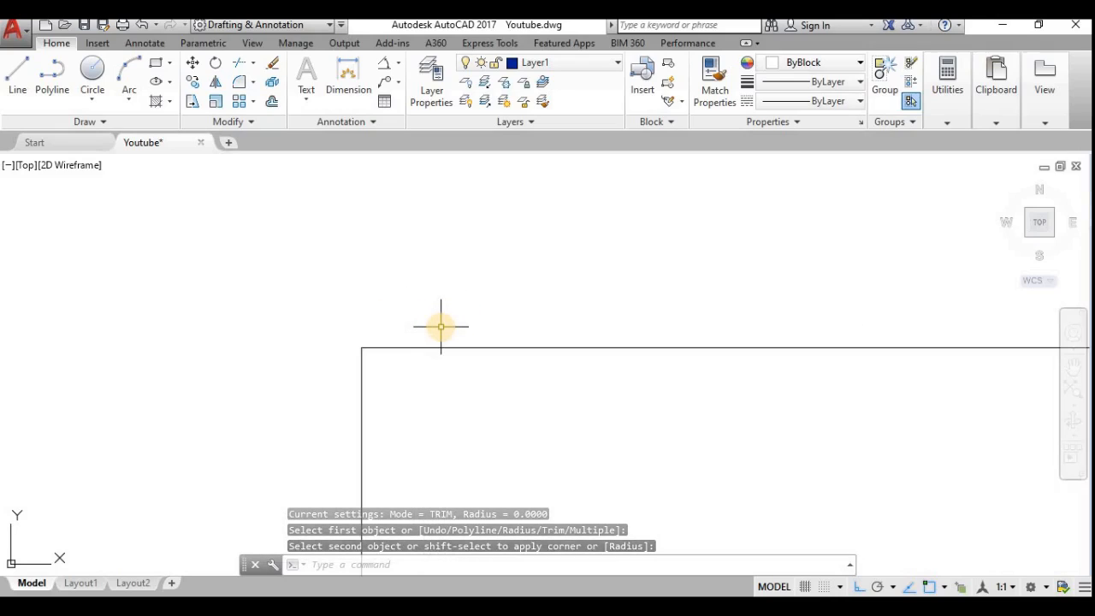
- Fillet the rectangle's lower-left corner with a radius of 10, picking the bottom and left lines on the sides inside the rectangle
{"action": "scroll", "coordinate": [441, 326], "scroll_direction": "down", "scroll_amount": 6}
{"action": "scroll", "coordinate": [558, 491], "scroll_direction": "down", "scroll_amount": 2}
{"action": "middle_click_drag", "start_coordinate": [624, 444], "coordinate": [508, 337]}
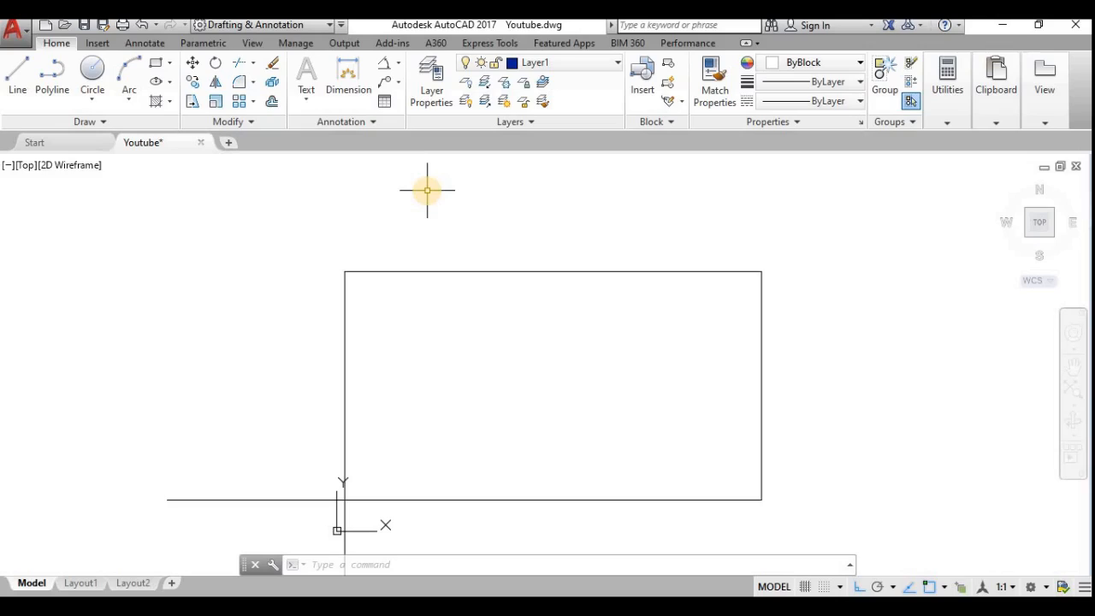
{"action": "type", "text": "f"}
{"action": "key", "text": "Return"}
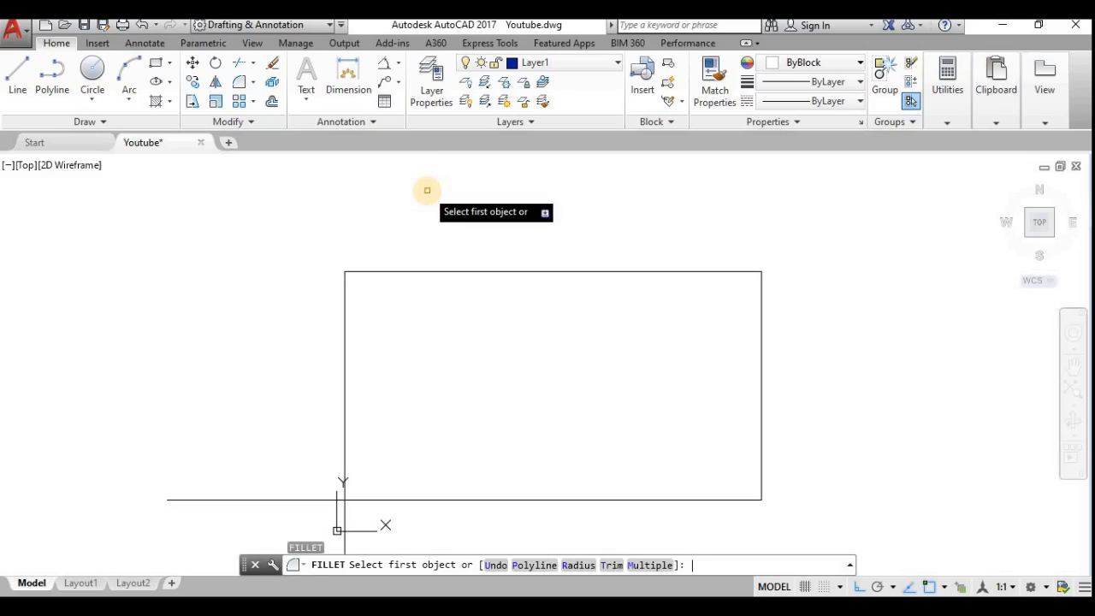
{"action": "left_click", "coordinate": [573, 565]}
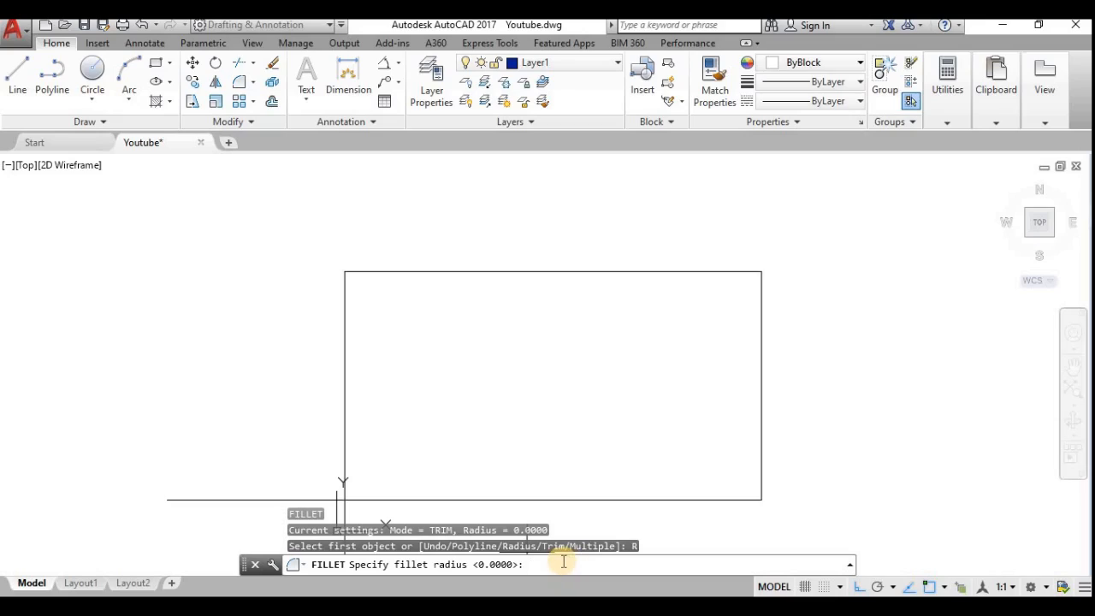
{"action": "scroll", "coordinate": [567, 391], "scroll_direction": "down", "scroll_amount": 5}
{"action": "scroll", "coordinate": [579, 448], "scroll_direction": "up", "scroll_amount": 4}
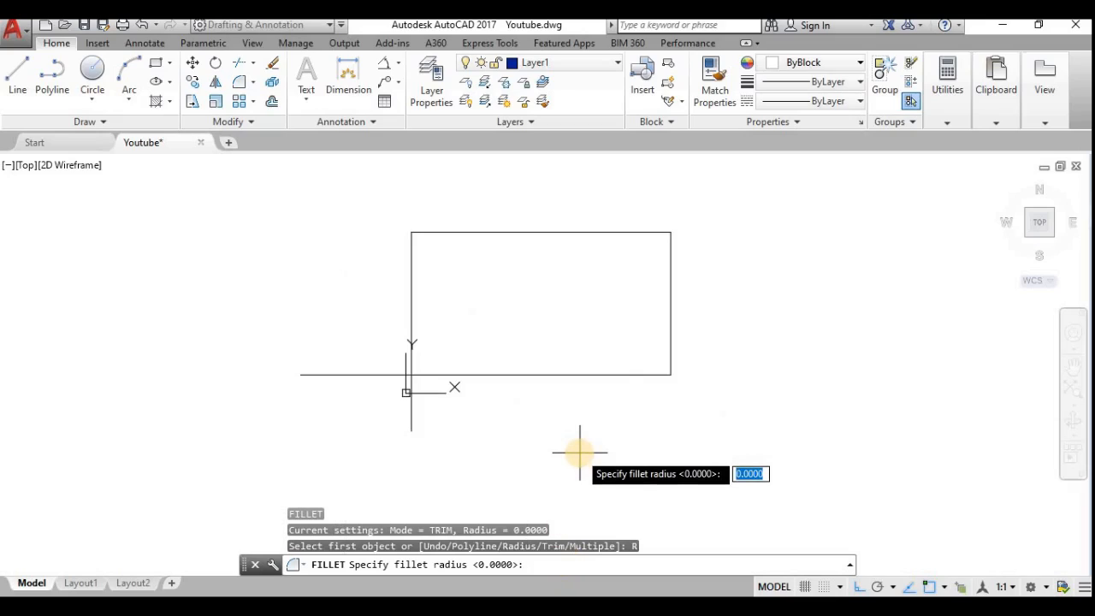
{"action": "scroll", "coordinate": [580, 452], "scroll_direction": "up", "scroll_amount": 2}
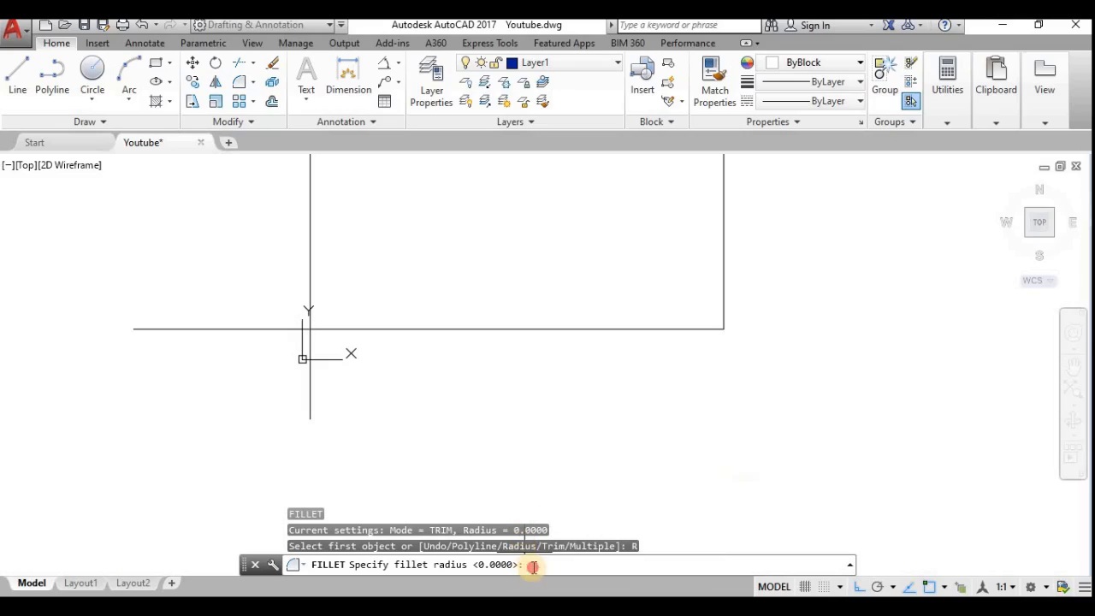
{"action": "type", "text": "10"}
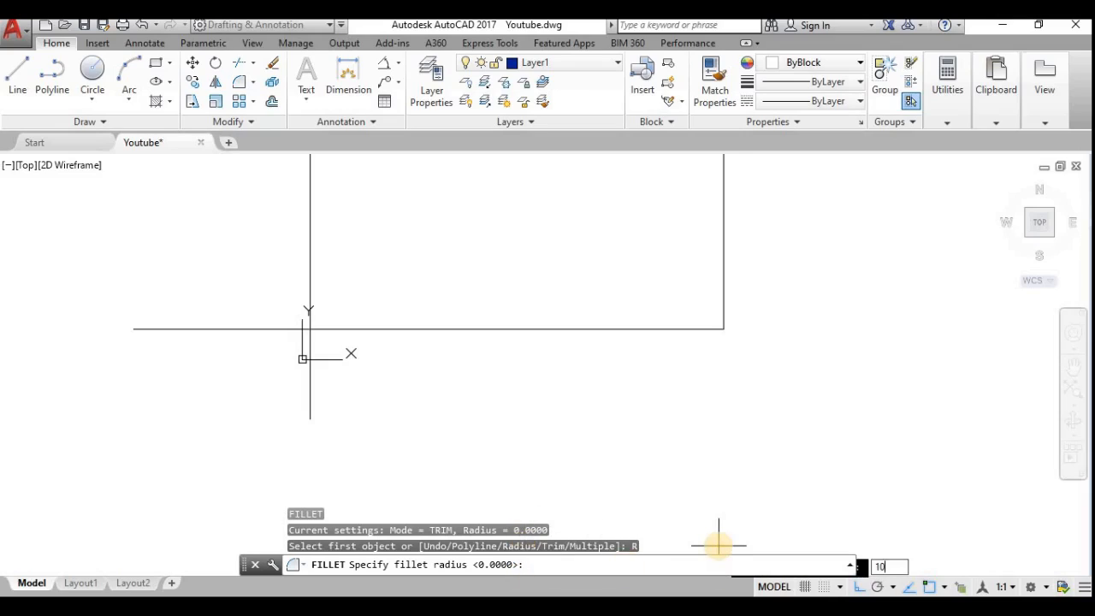
{"action": "key", "text": "Return"}
{"action": "scroll", "coordinate": [664, 423], "scroll_direction": "down", "scroll_amount": 2}
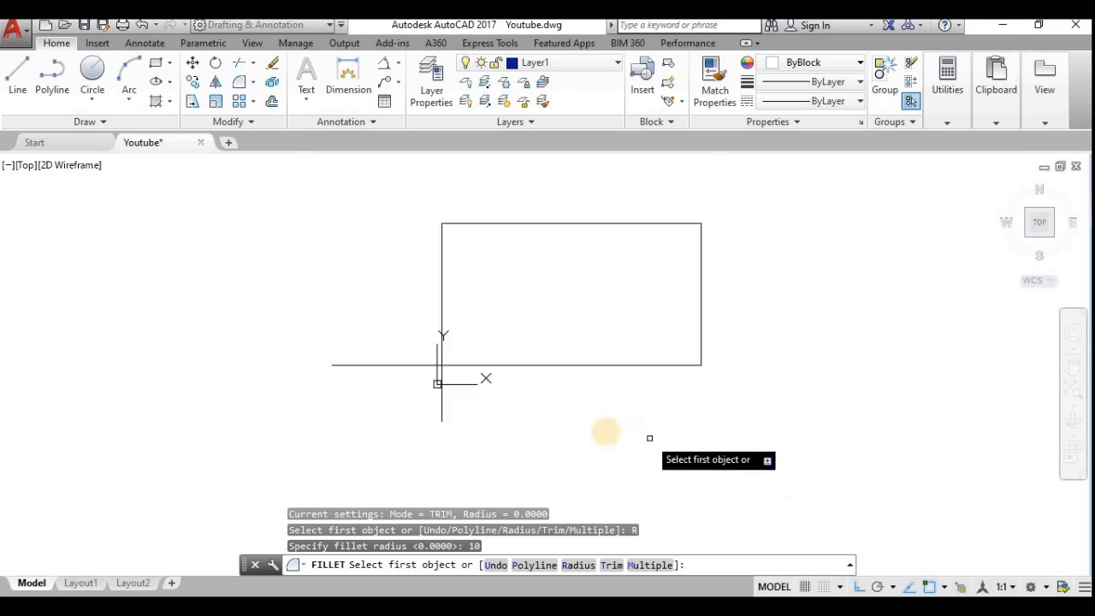
{"action": "scroll", "coordinate": [466, 424], "scroll_direction": "up", "scroll_amount": 3}
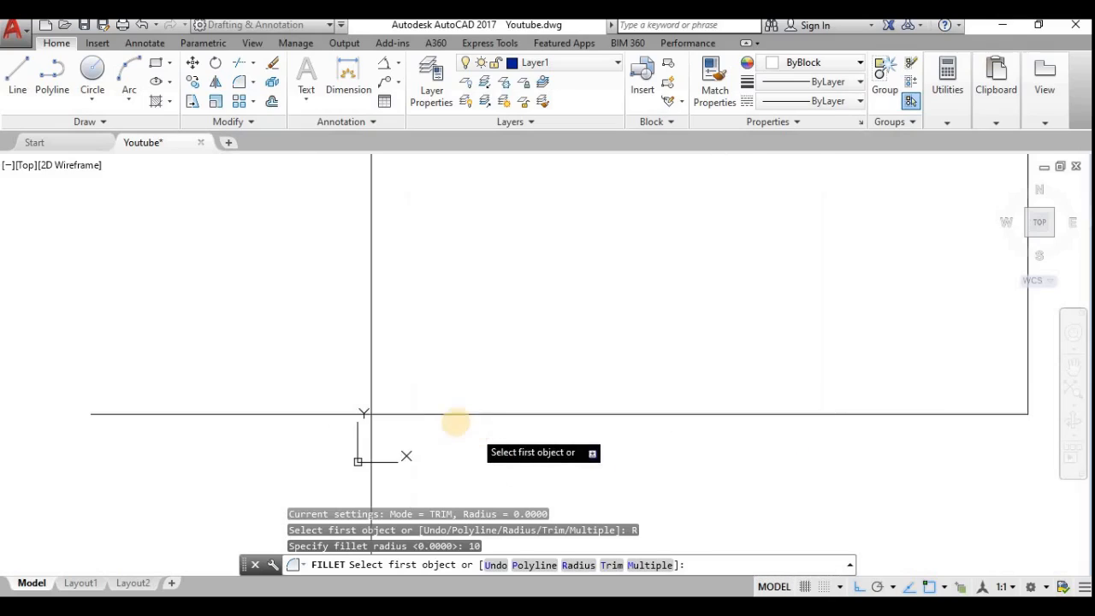
{"action": "left_click", "coordinate": [420, 414]}
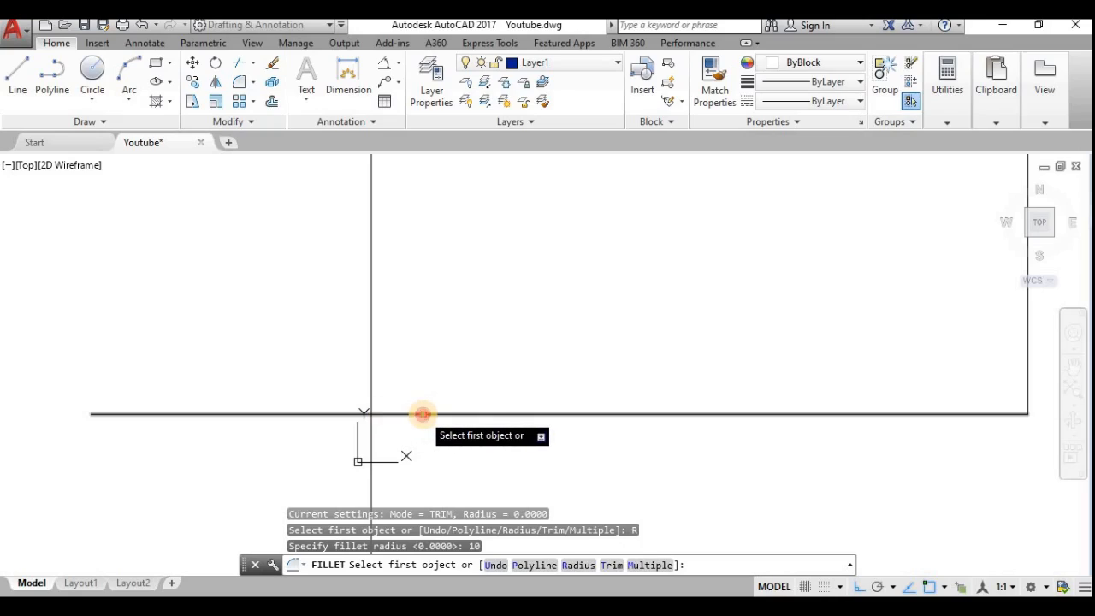
{"action": "left_click", "coordinate": [371, 358]}
{"action": "scroll", "coordinate": [372, 393], "scroll_direction": "up", "scroll_amount": 5}
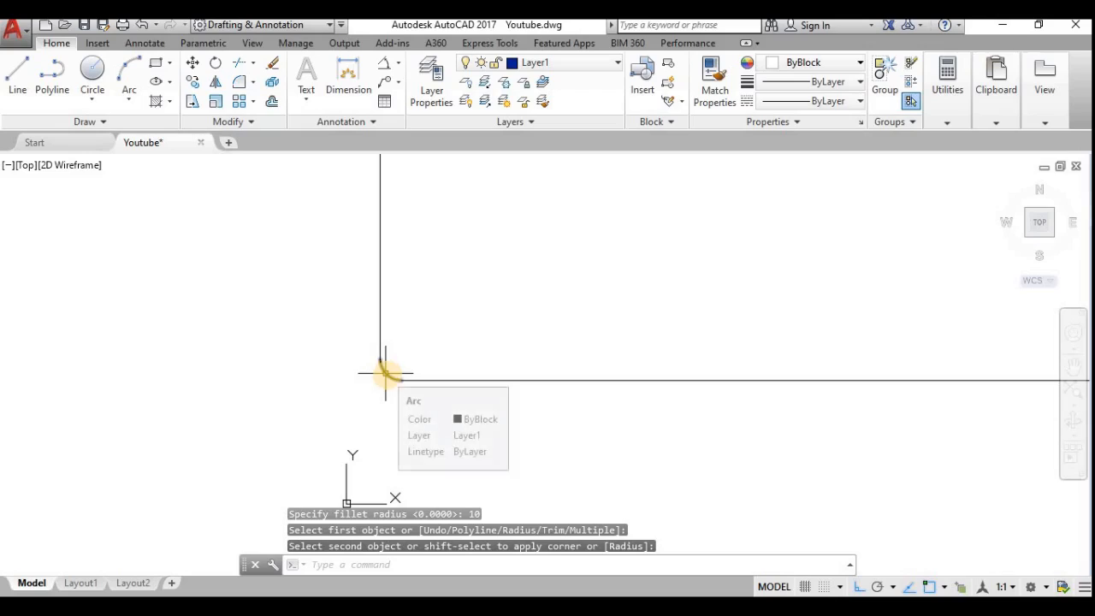
{"action": "scroll", "coordinate": [385, 376], "scroll_direction": "down", "scroll_amount": 2}
{"action": "middle_click_drag", "start_coordinate": [797, 474], "coordinate": [618, 476]}
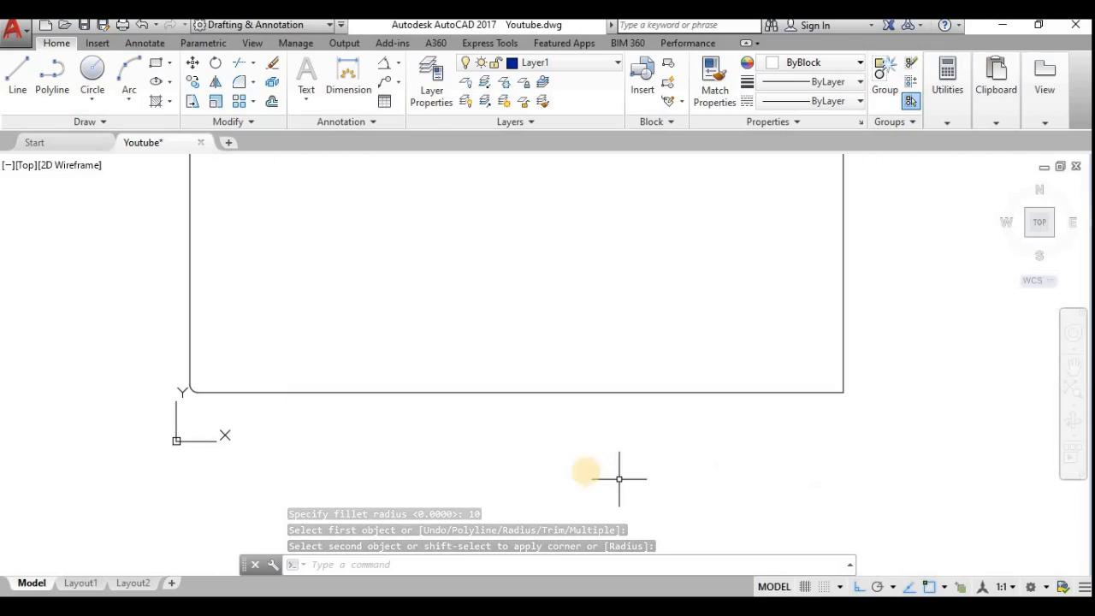
{"action": "scroll", "coordinate": [205, 397], "scroll_direction": "up", "scroll_amount": 4}
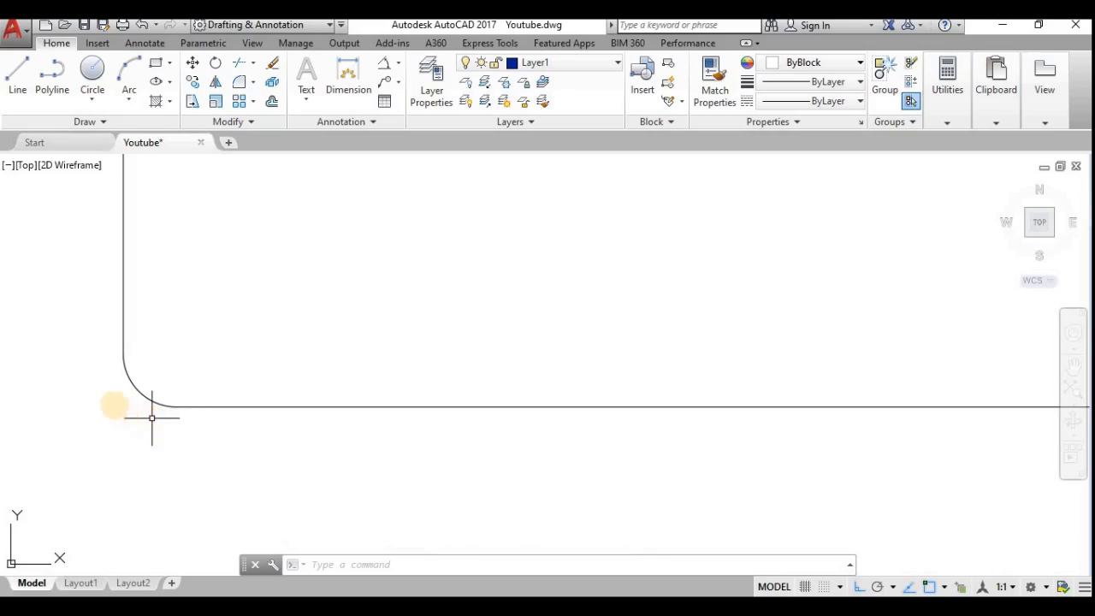
{"action": "scroll", "coordinate": [301, 434], "scroll_direction": "up", "scroll_amount": 3}
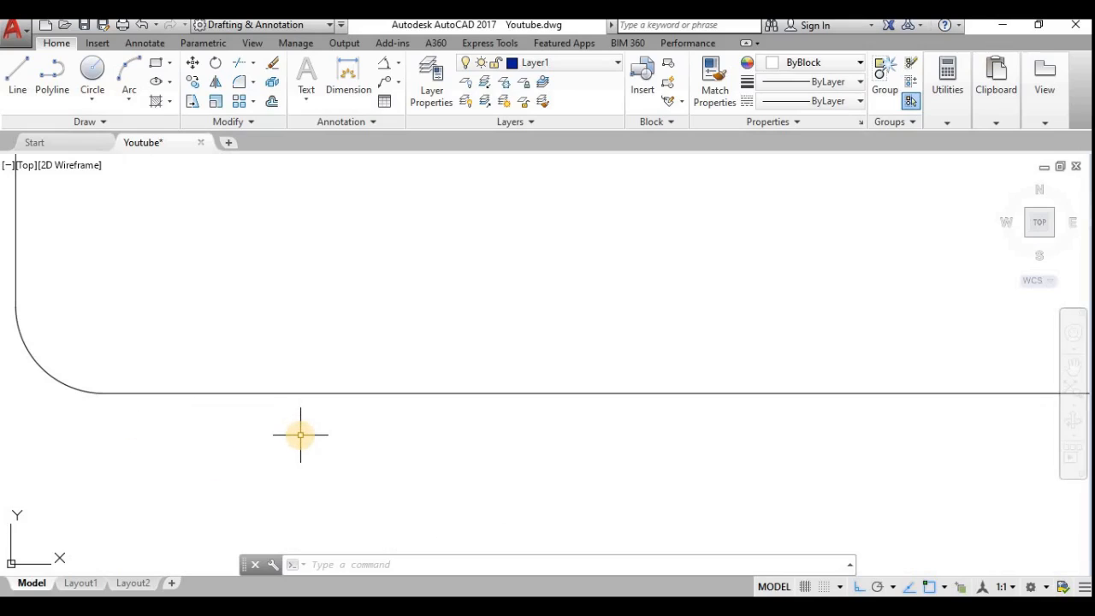
- Start another Fillet and reset its radius to 0
{"action": "type", "text": "f"}
{"action": "key", "text": "Return"}
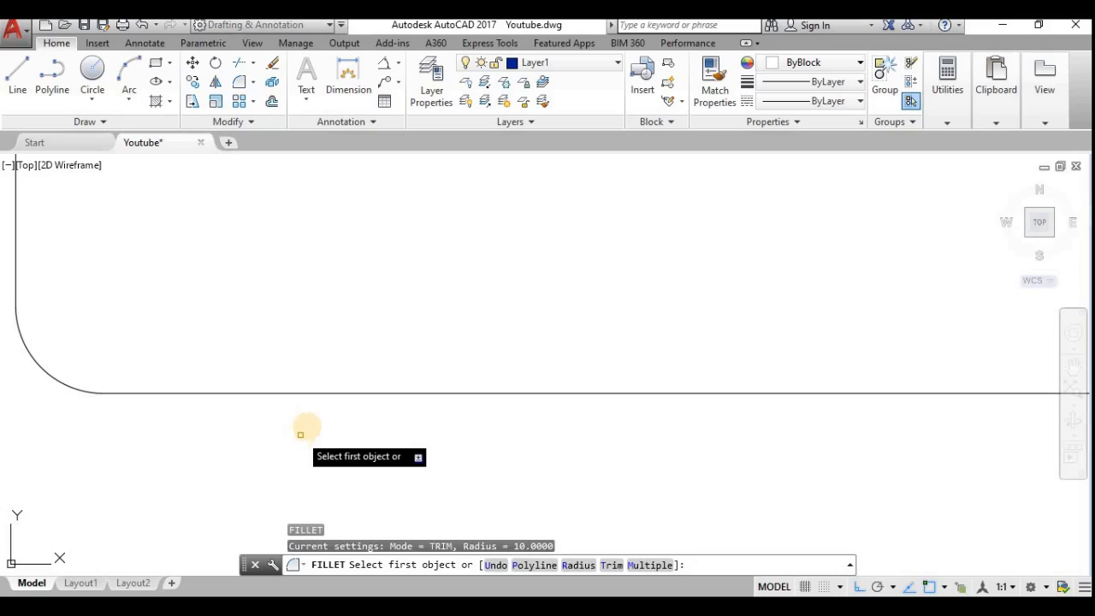
{"action": "scroll", "coordinate": [601, 469], "scroll_direction": "down", "scroll_amount": 1}
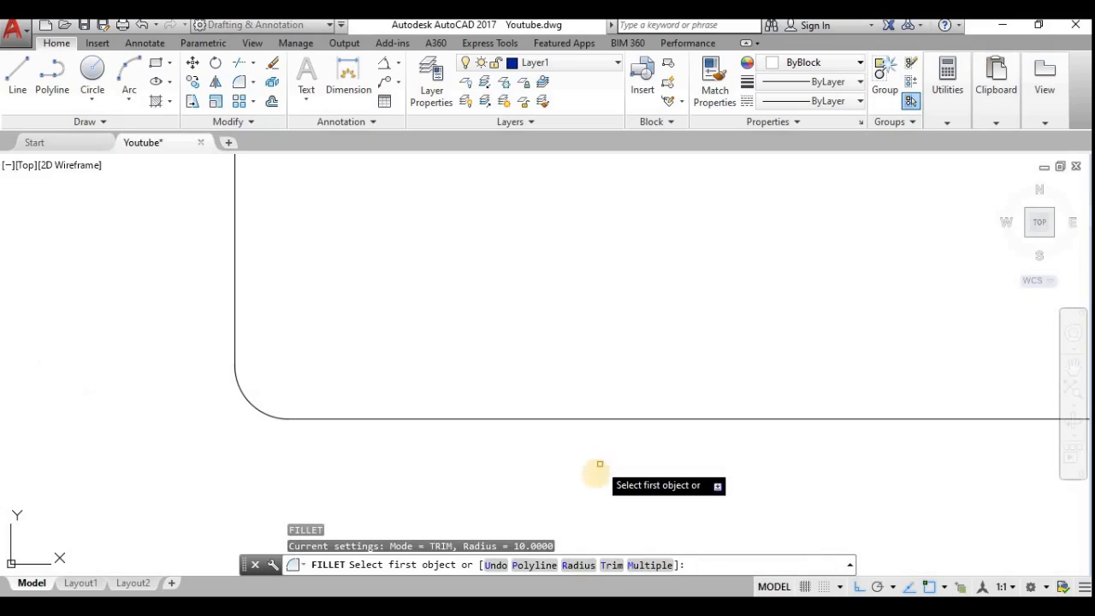
{"action": "left_click", "coordinate": [578, 565]}
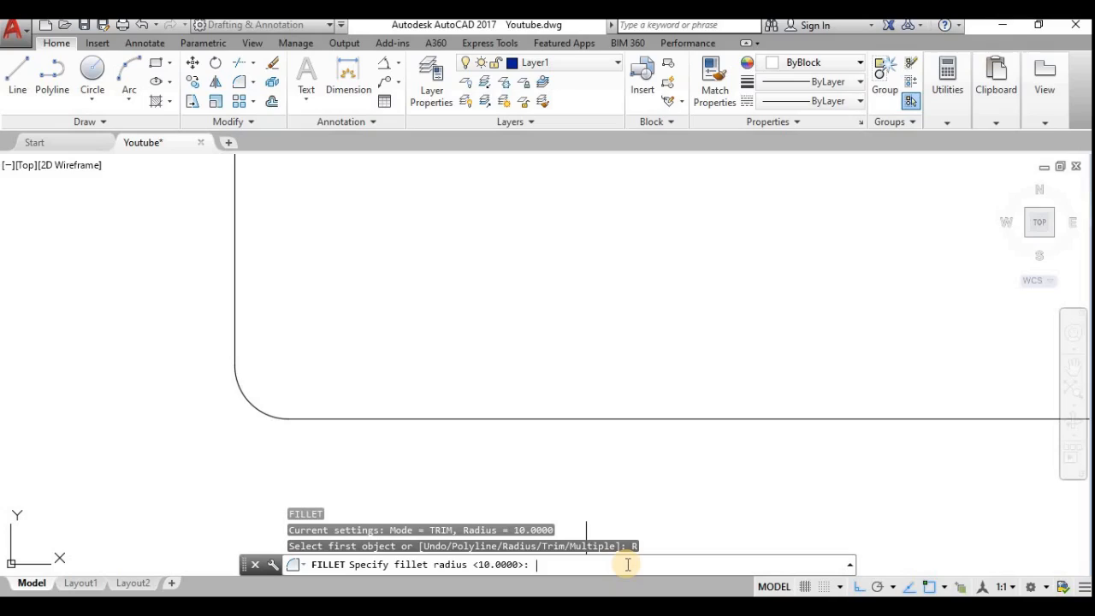
{"action": "key", "text": "Return"}
{"action": "scroll", "coordinate": [623, 513], "scroll_direction": "down", "scroll_amount": 4}
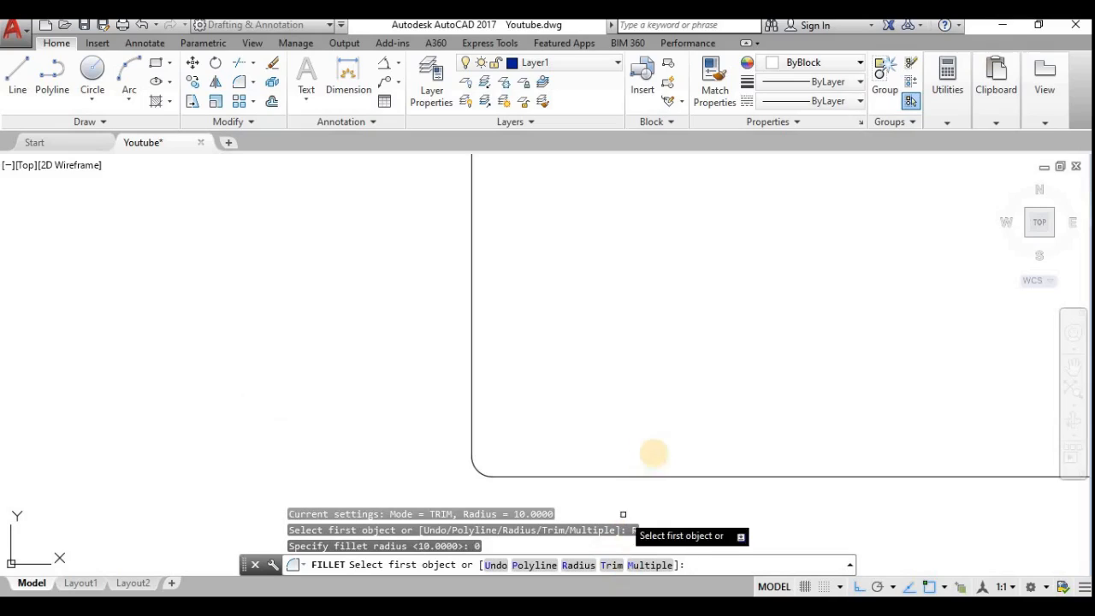
- Fillet the lower-right corner between the bottom and right lines, changing the radius to 30 after picking the bottom line
{"action": "scroll", "coordinate": [582, 489], "scroll_direction": "up", "scroll_amount": 4}
{"action": "middle_click_drag", "start_coordinate": [599, 479], "coordinate": [648, 451]}
{"action": "scroll", "coordinate": [648, 451], "scroll_direction": "down", "scroll_amount": 4}
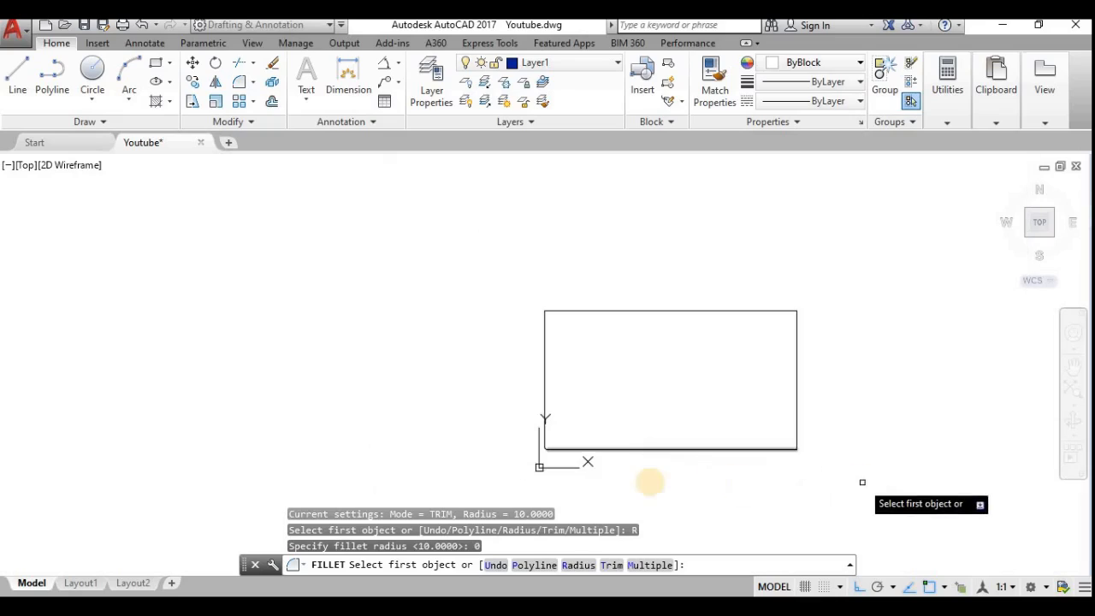
{"action": "middle_click_drag", "start_coordinate": [861, 482], "coordinate": [647, 480]}
{"action": "scroll", "coordinate": [626, 468], "scroll_direction": "up", "scroll_amount": 2}
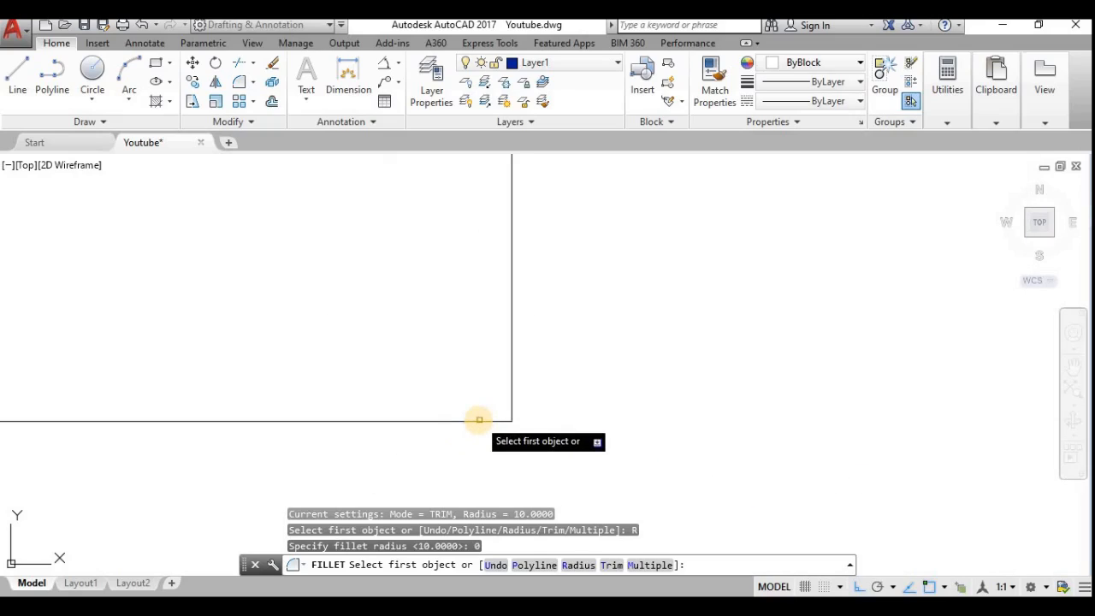
{"action": "left_click", "coordinate": [477, 421]}
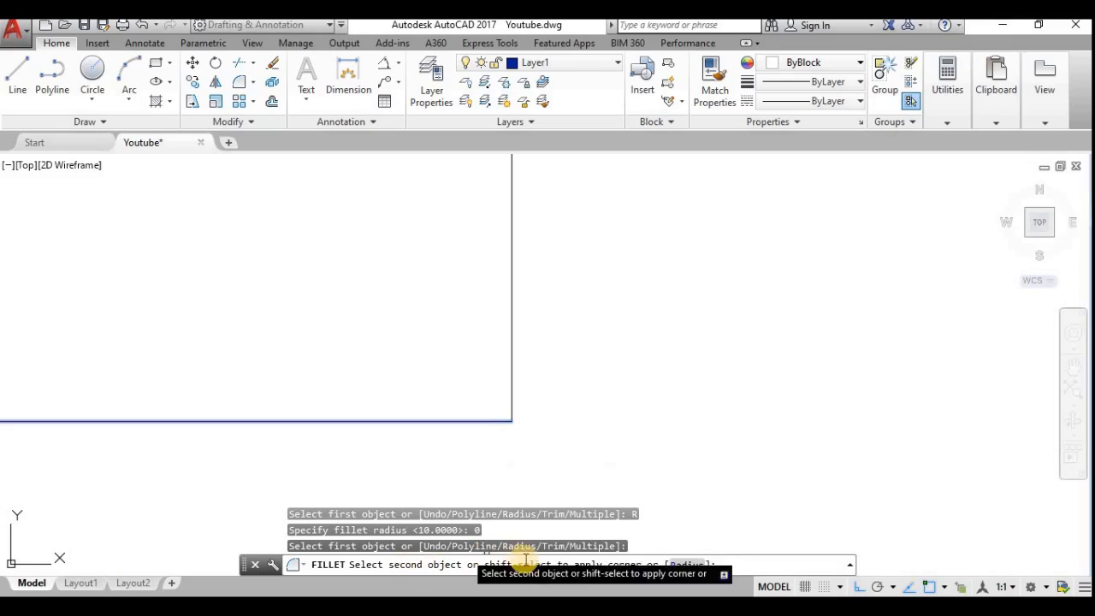
{"action": "left_click", "coordinate": [690, 565]}
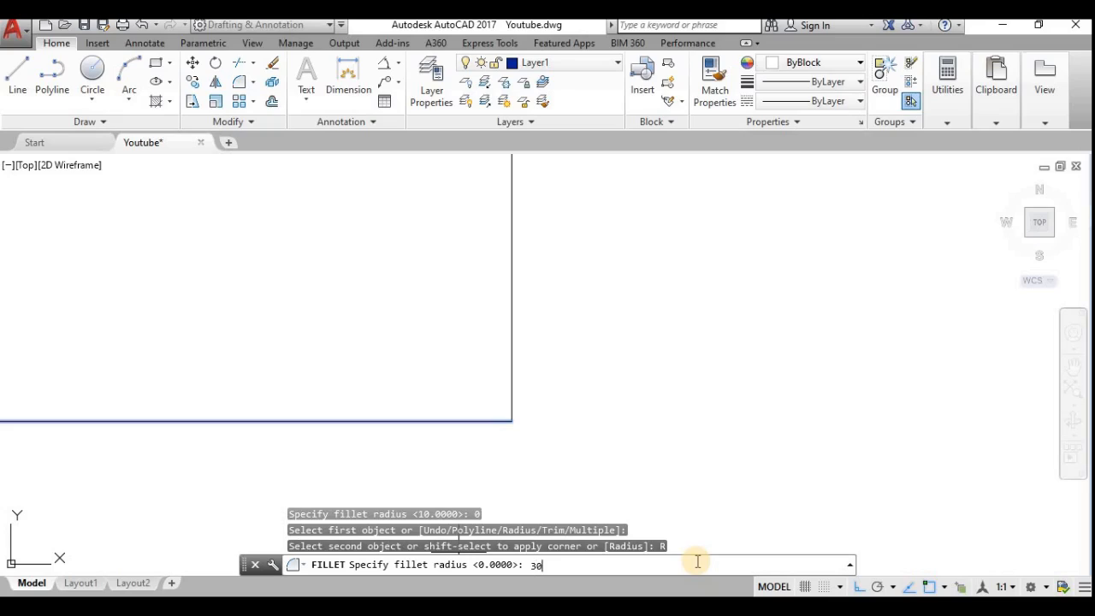
{"action": "type", "text": "30"}
{"action": "key", "text": "Return"}
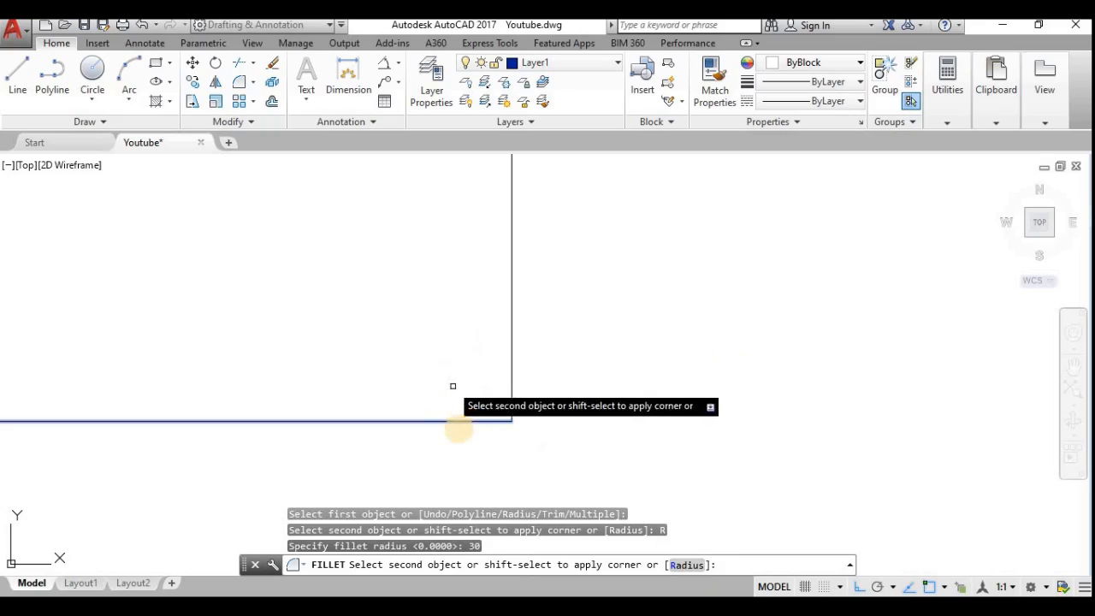
{"action": "left_click", "coordinate": [511, 395]}
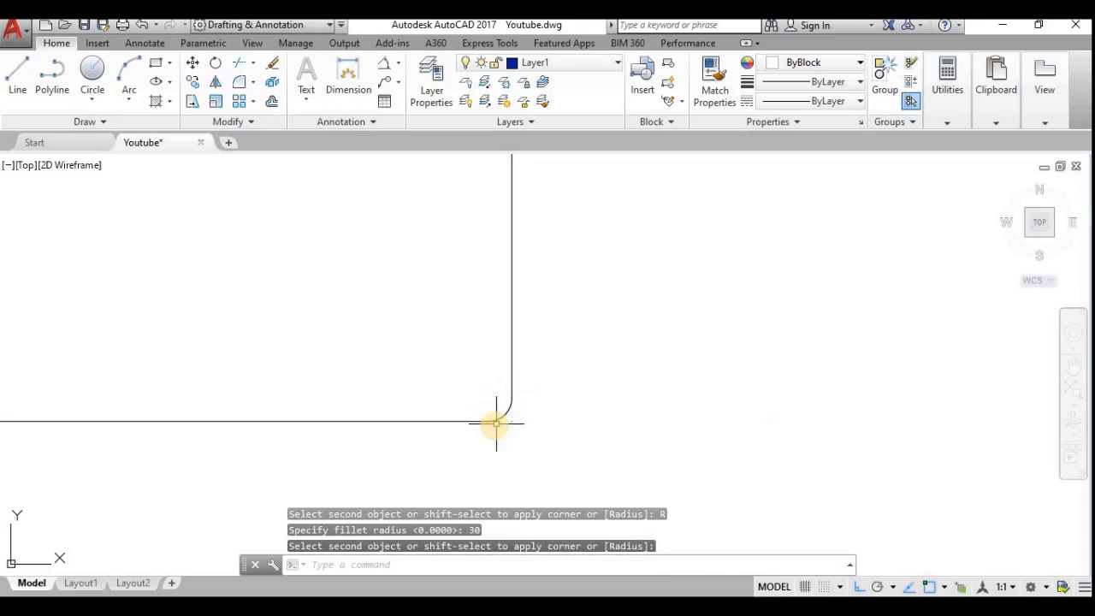
{"action": "scroll", "coordinate": [599, 368], "scroll_direction": "down", "scroll_amount": 8}
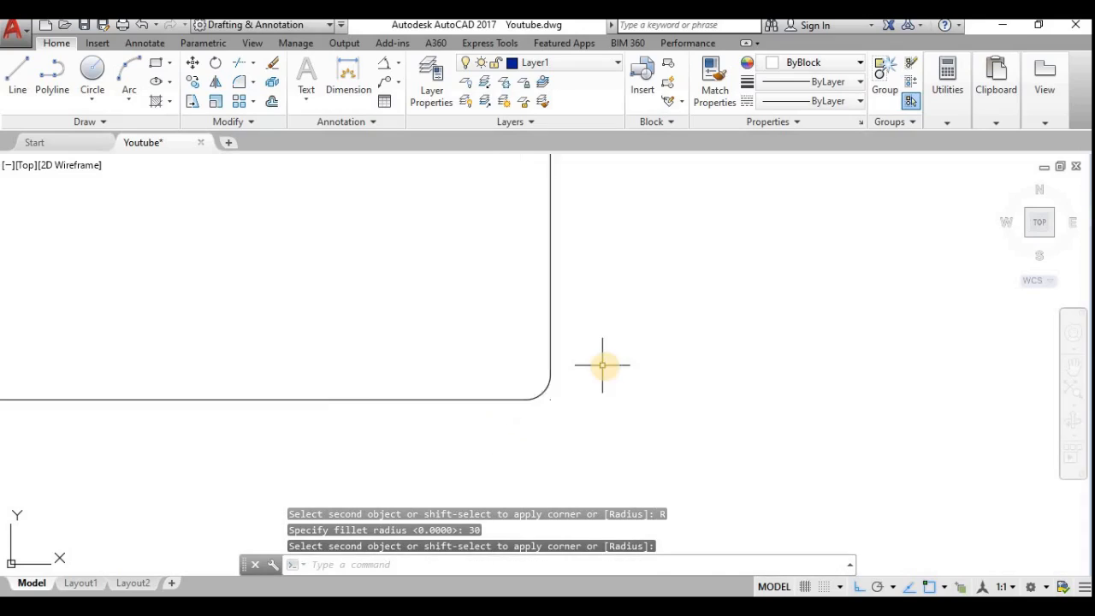
{"action": "scroll", "coordinate": [497, 358], "scroll_direction": "up", "scroll_amount": 2}
{"action": "middle_click_drag", "start_coordinate": [616, 451], "coordinate": [508, 477]}
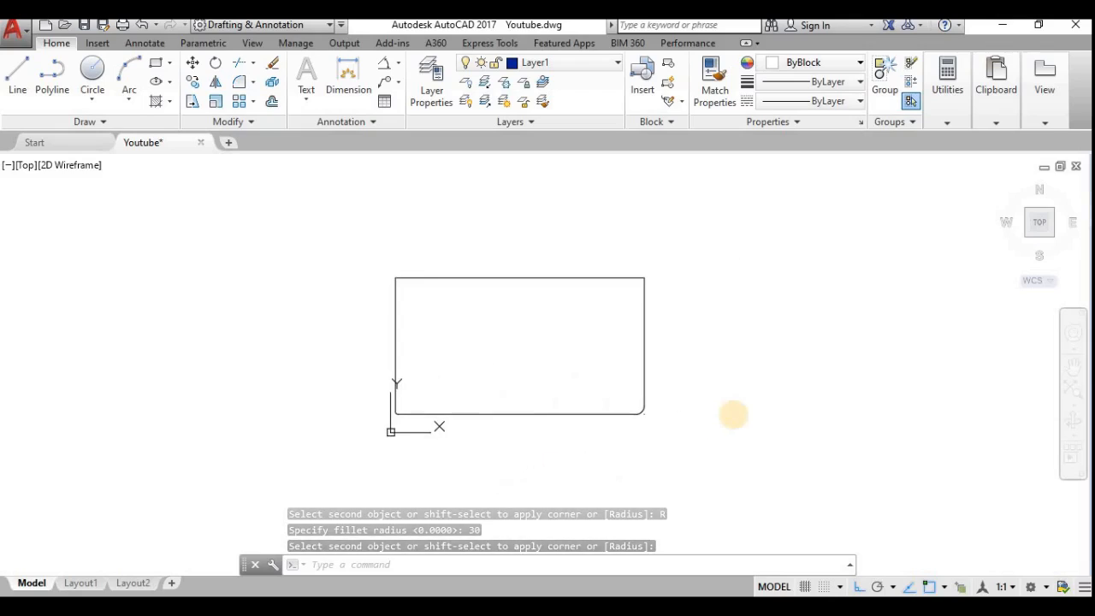
{"action": "scroll", "coordinate": [655, 406], "scroll_direction": "up", "scroll_amount": 4}
{"action": "scroll", "coordinate": [654, 402], "scroll_direction": "down", "scroll_amount": 9}
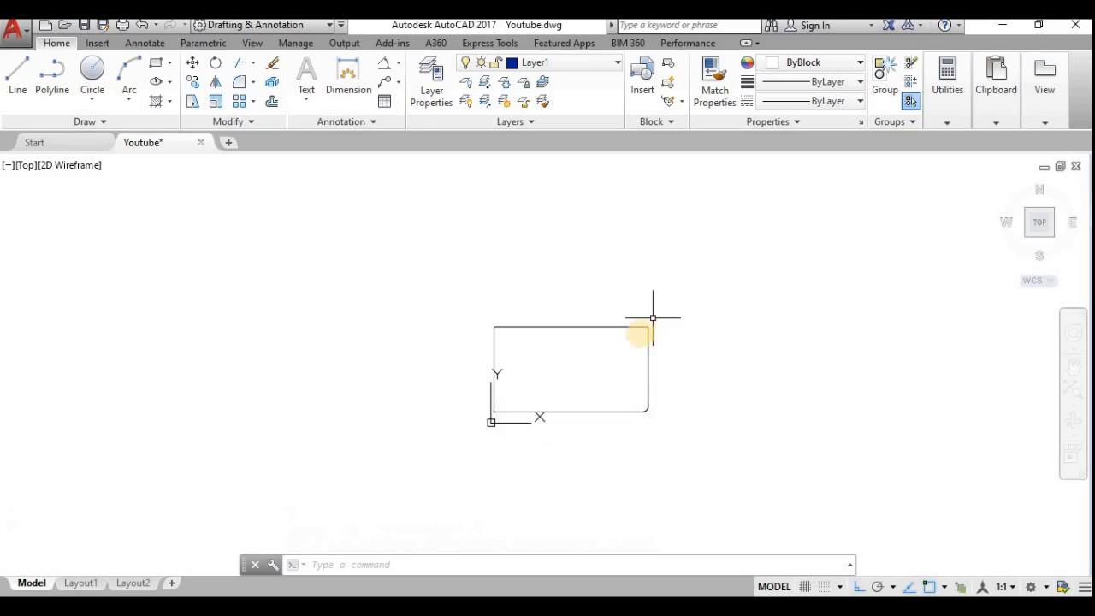
{"action": "scroll", "coordinate": [646, 320], "scroll_direction": "up", "scroll_amount": 4}
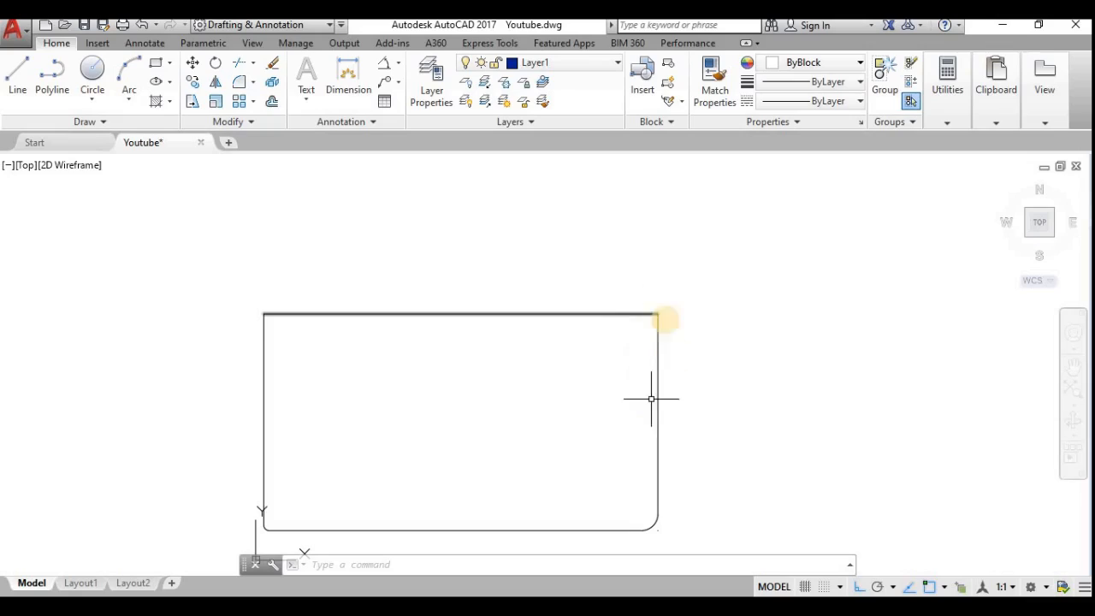